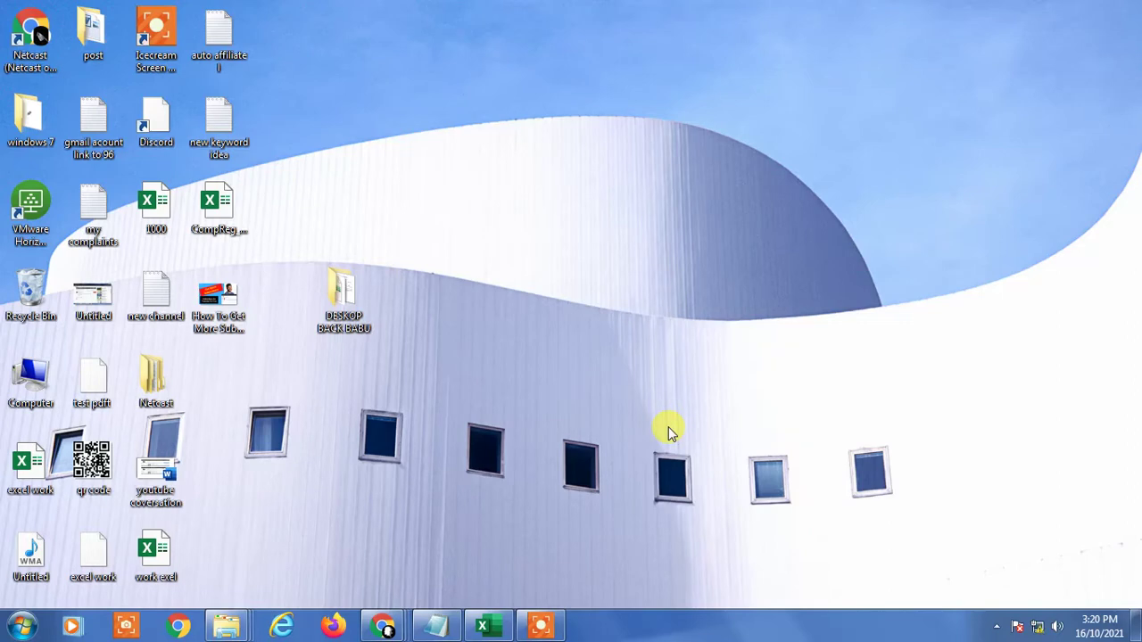
- Switch to the Book1 workbook in Excel and add a new worksheet
click(481, 620)
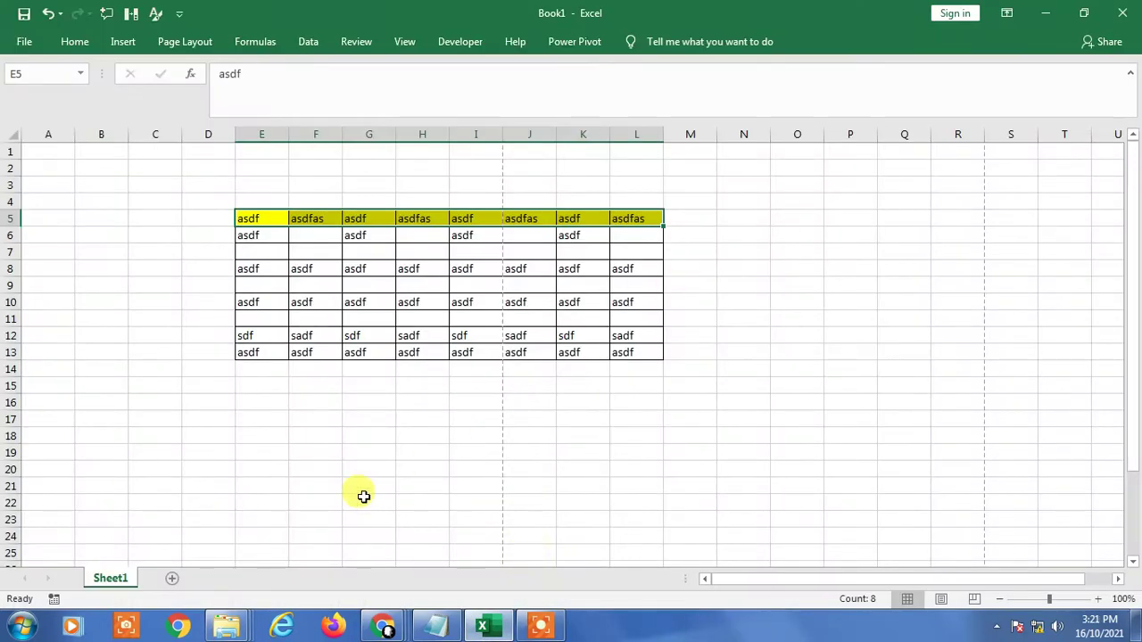
click(176, 578)
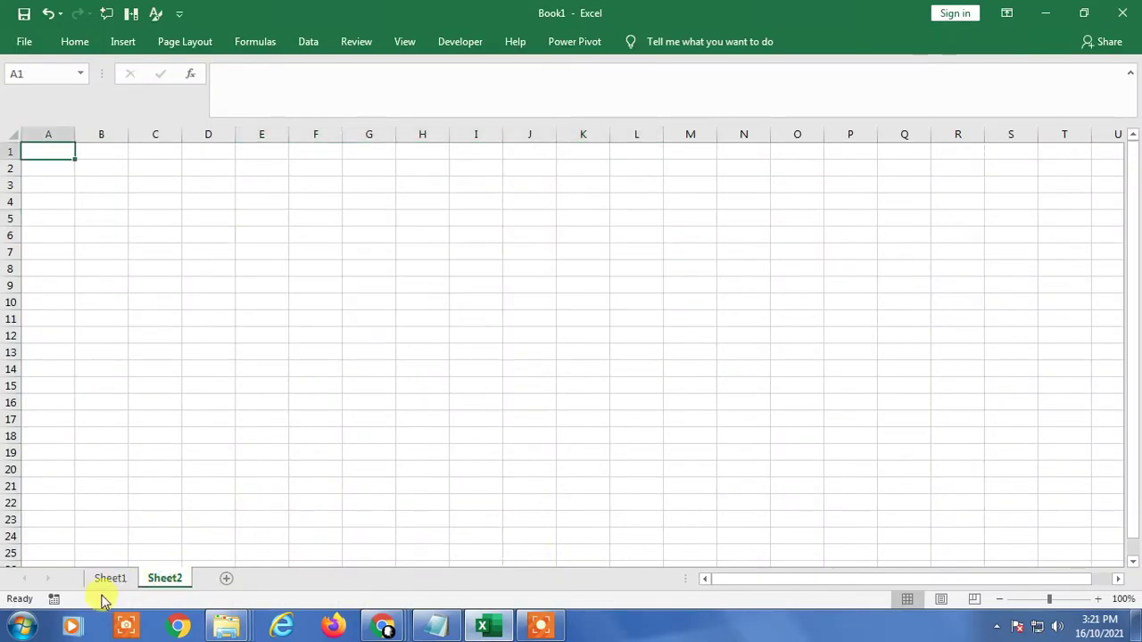
click(143, 283)
click(110, 578)
right_click(112, 580)
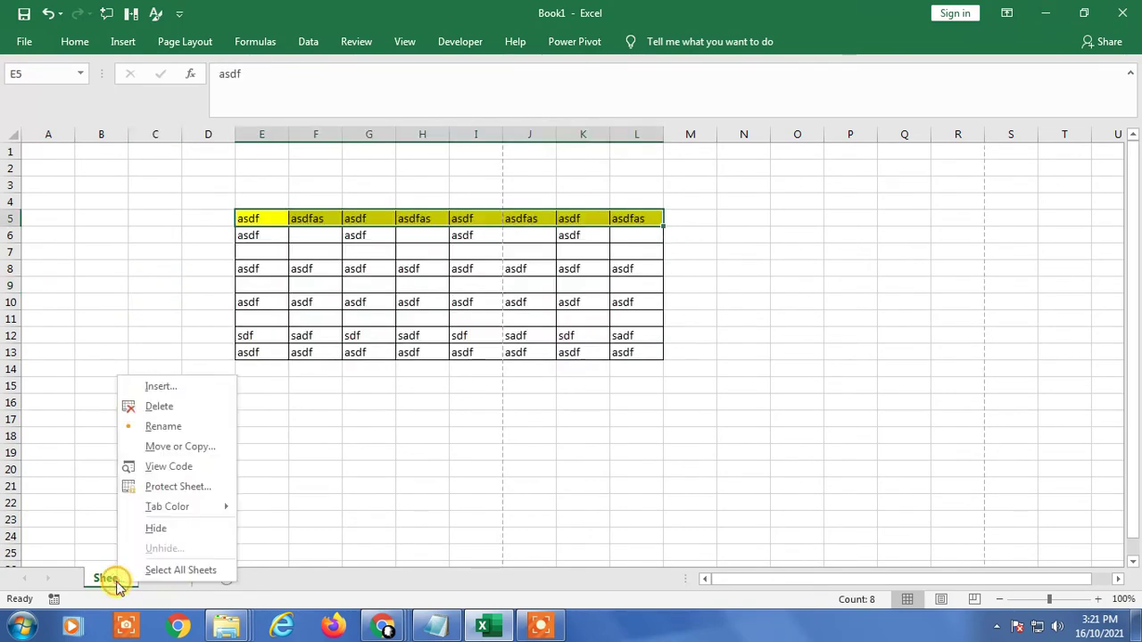
click(163, 427)
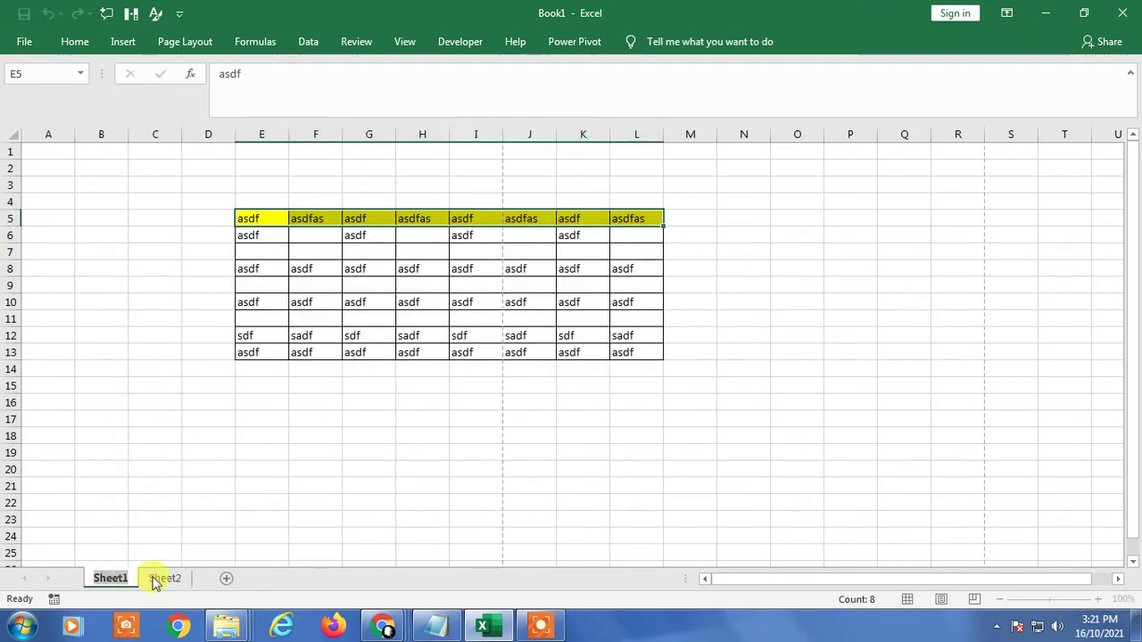
drag(208, 520, 155, 536)
- Delete the Sheet1 worksheet permanently, leaving only the new blank sheet
right_click(110, 581)
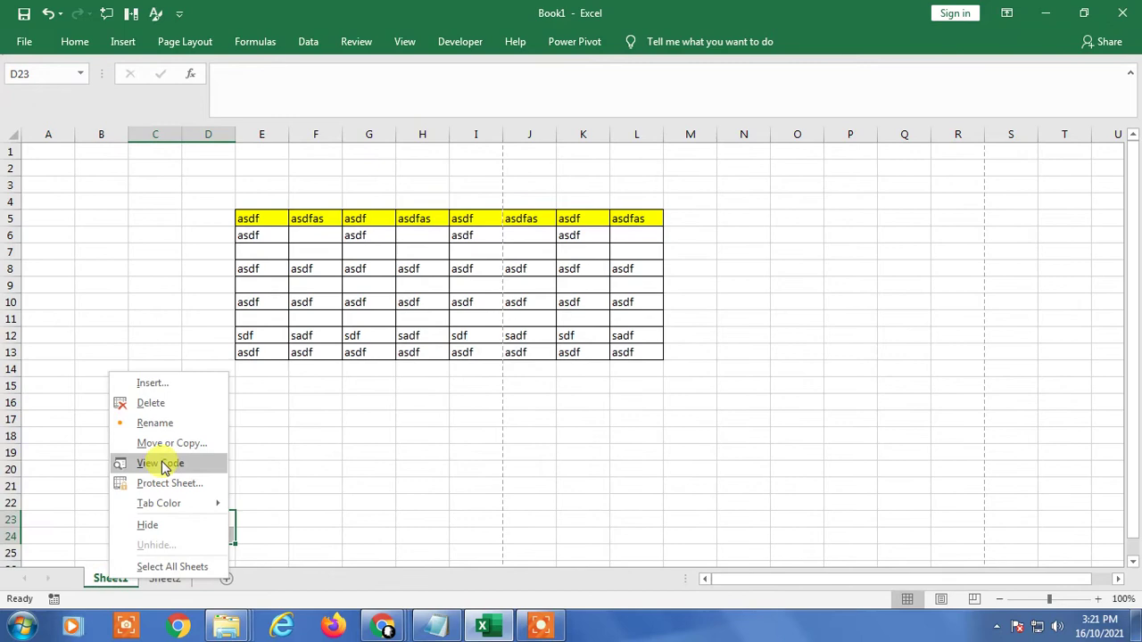
click(161, 403)
click(539, 364)
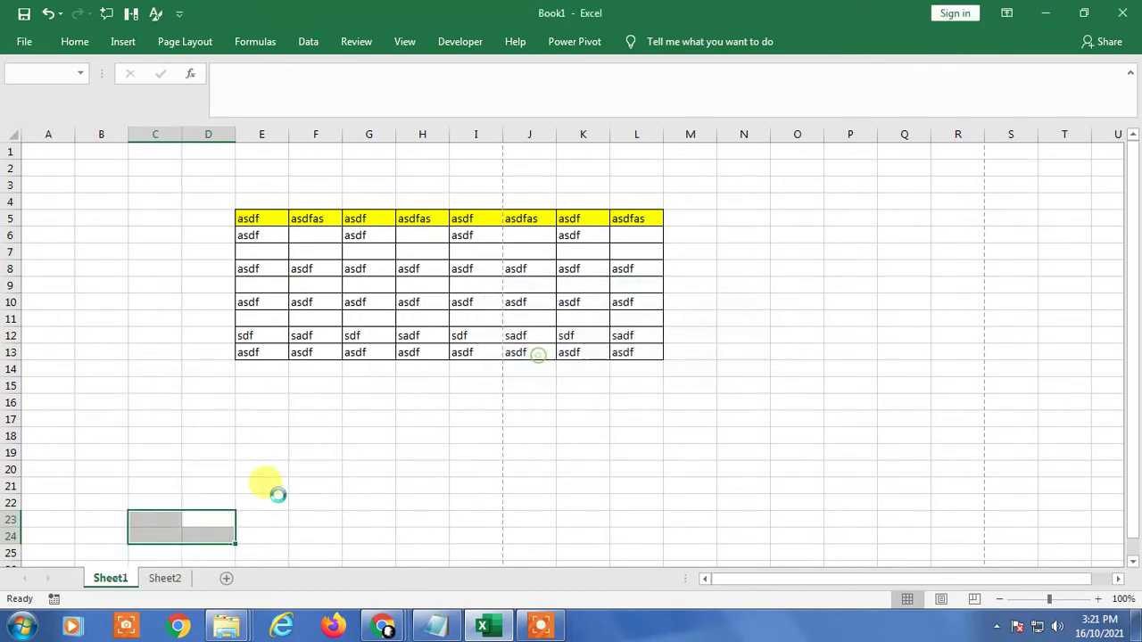
click(204, 221)
click(95, 198)
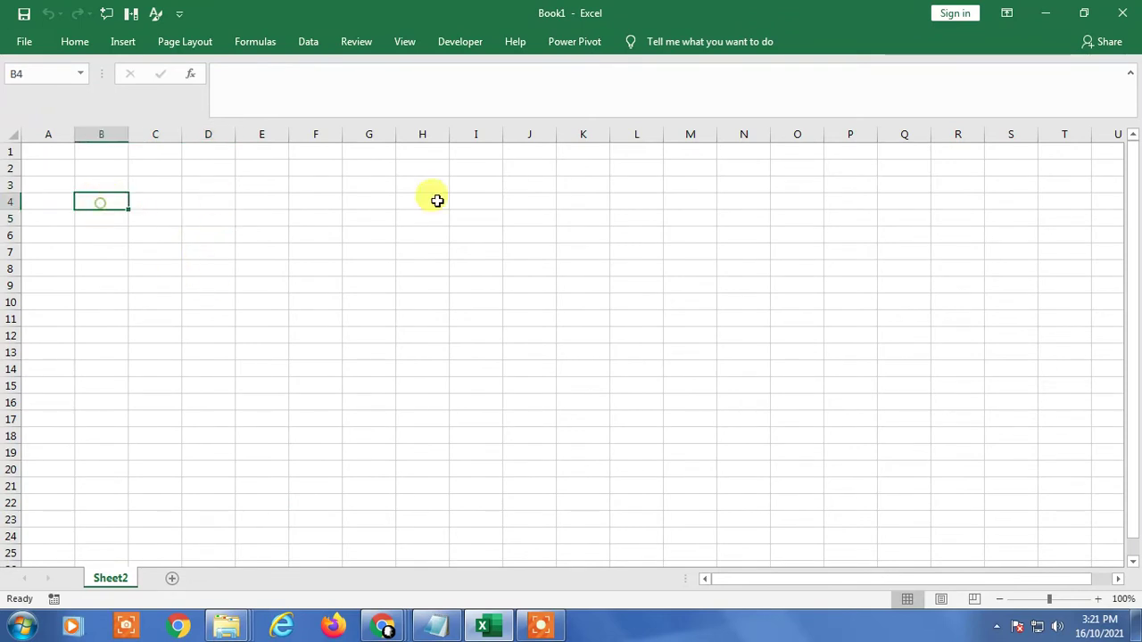
click(582, 234)
- Insert a new embedded object of type Adobe Acrobat Document at cell E4
click(241, 206)
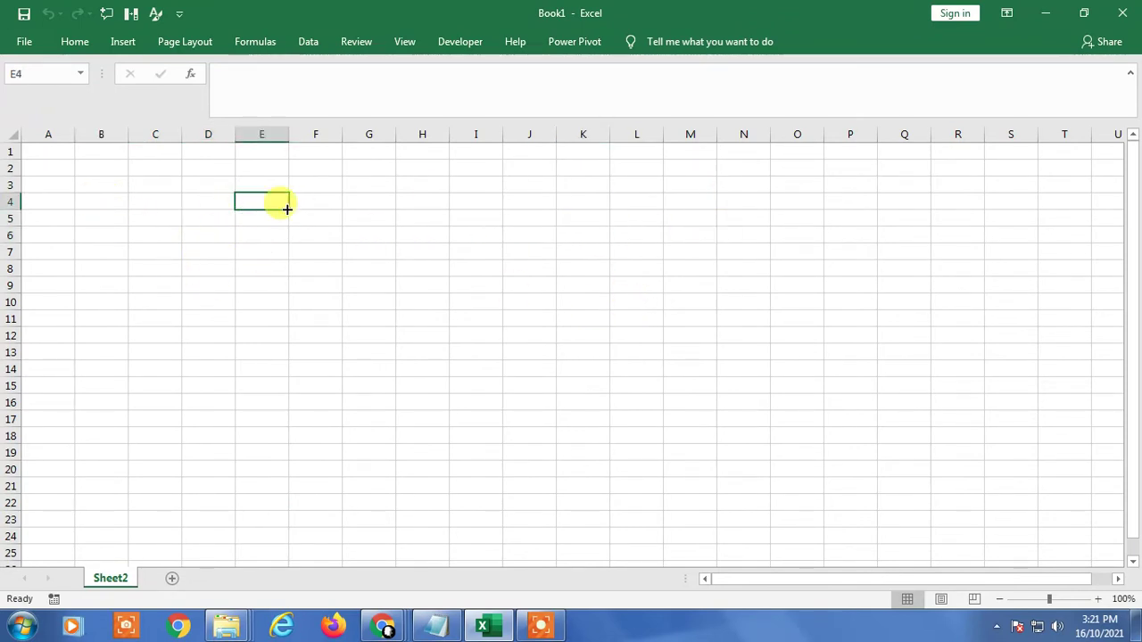
click(121, 43)
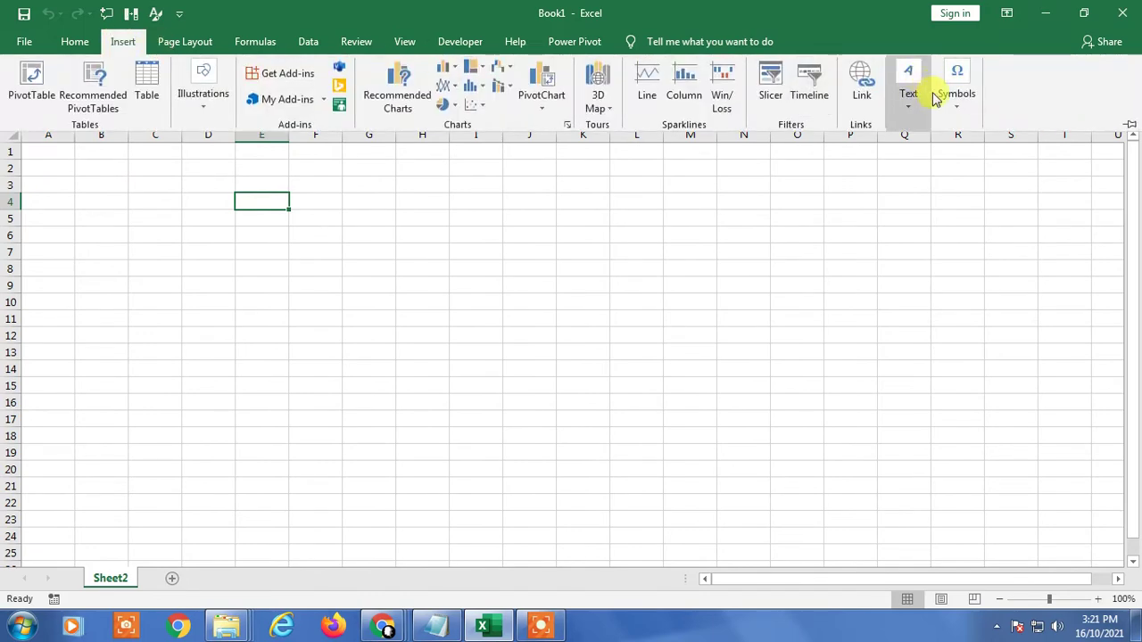
click(906, 109)
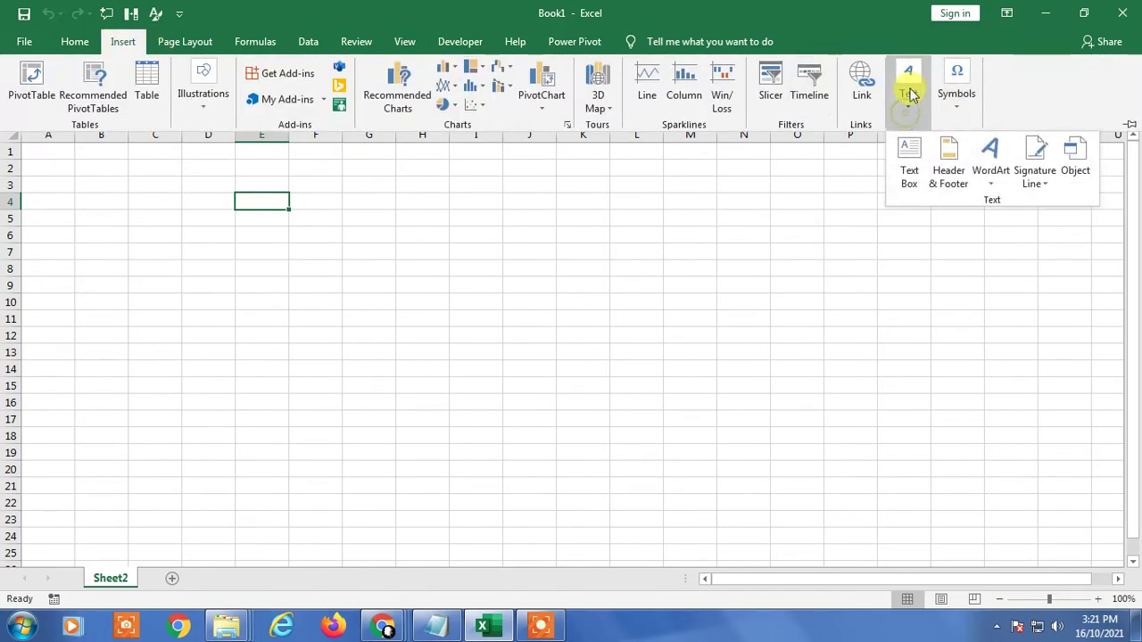
click(1077, 168)
click(268, 277)
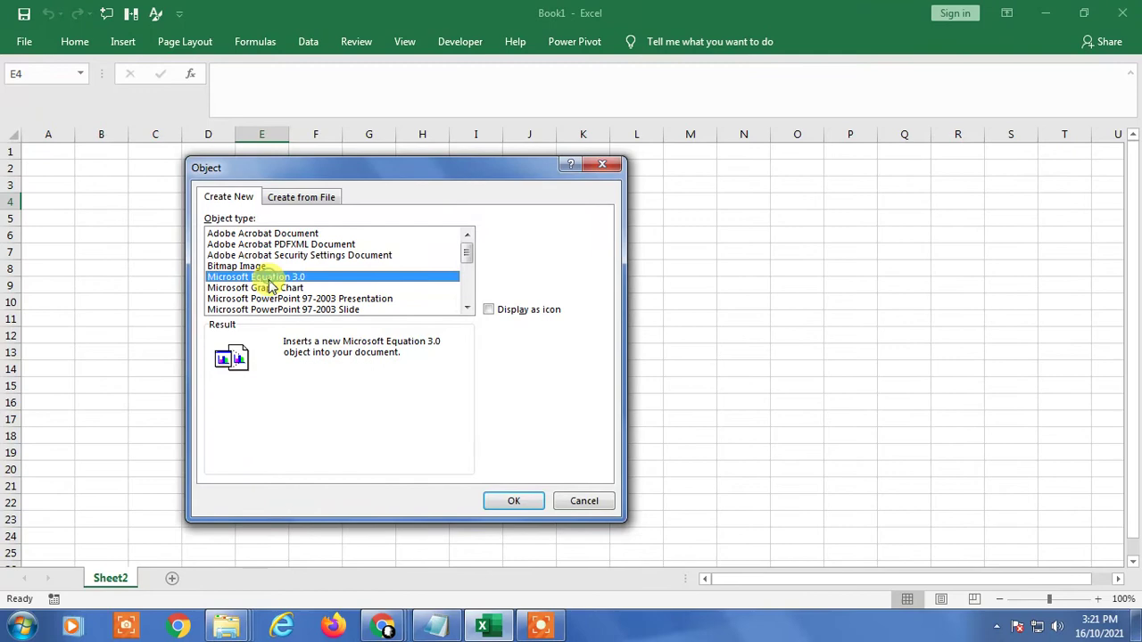
scroll(464, 267, down, 6)
scroll(467, 250, up, 6)
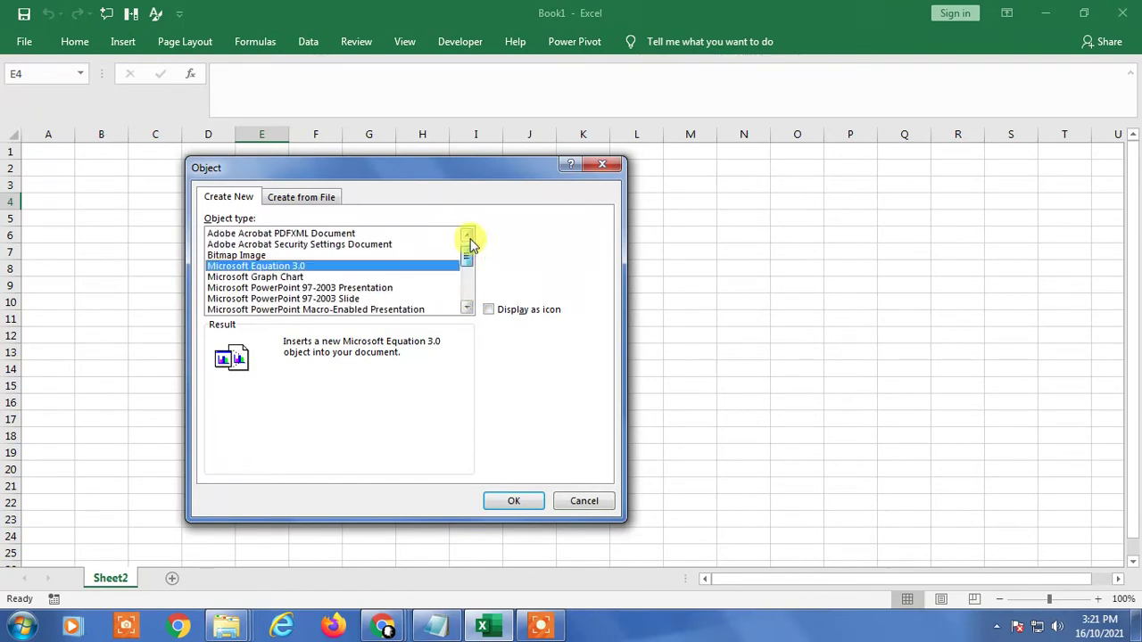
click(468, 237)
click(277, 234)
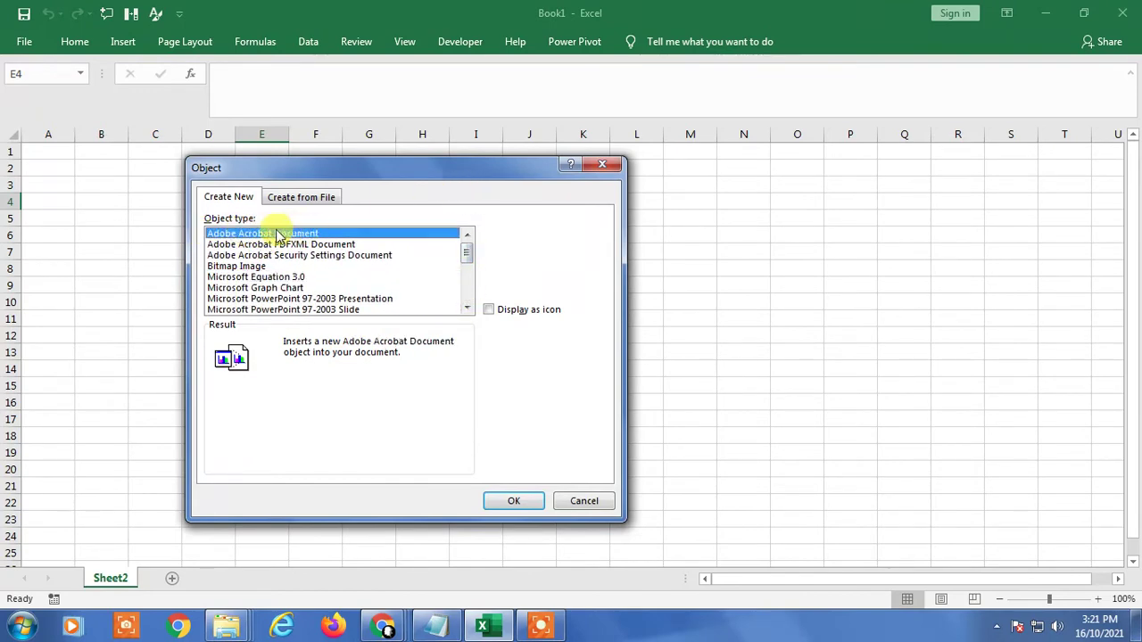
click(516, 501)
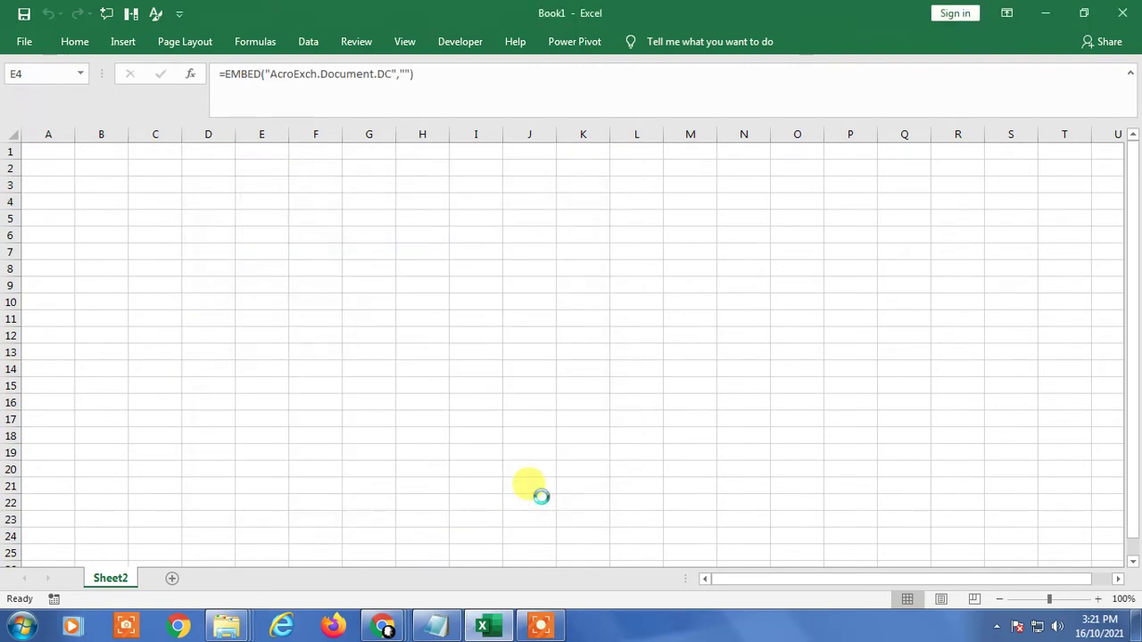
- Choose the Book1 PDF from the Downloads folder as the source of the embedded object
drag(259, 31, 297, 67)
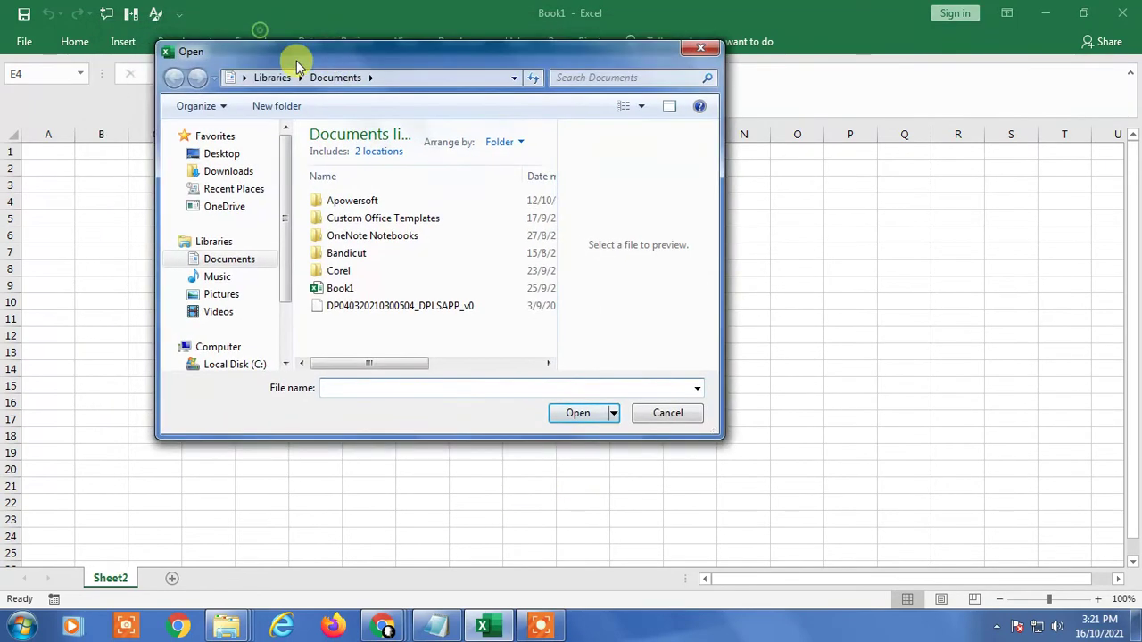
click(218, 175)
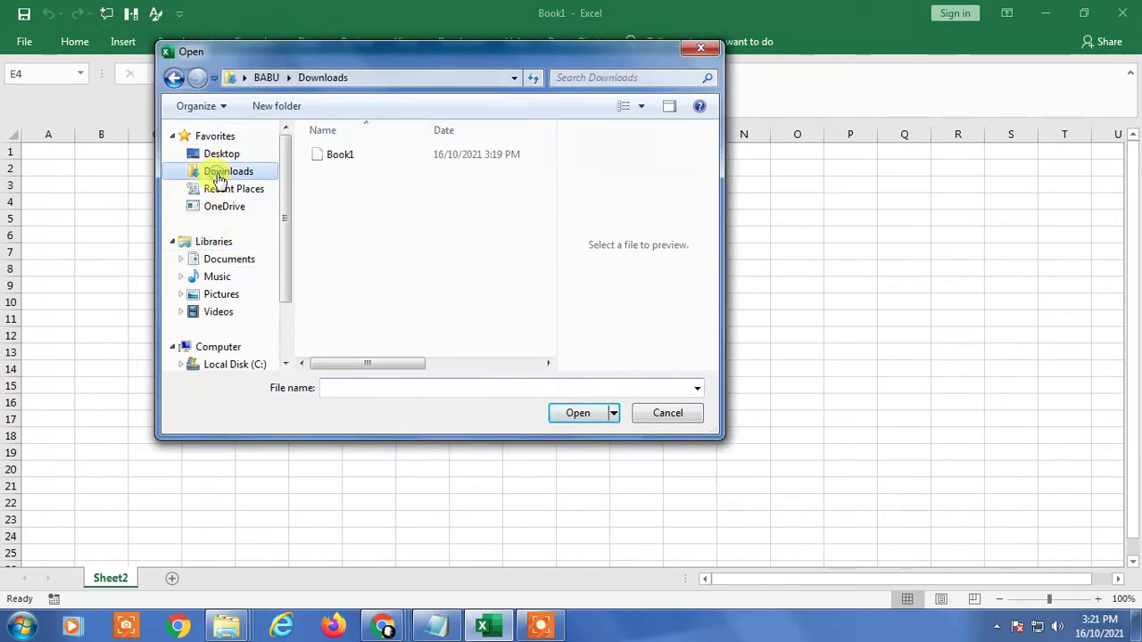
click(344, 157)
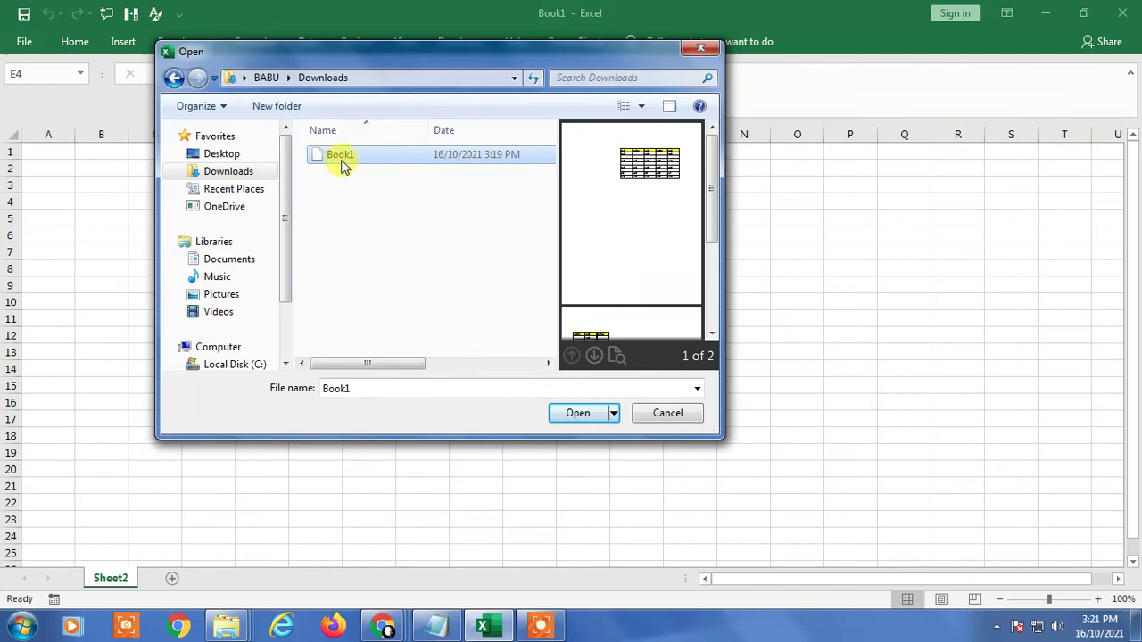
click(567, 420)
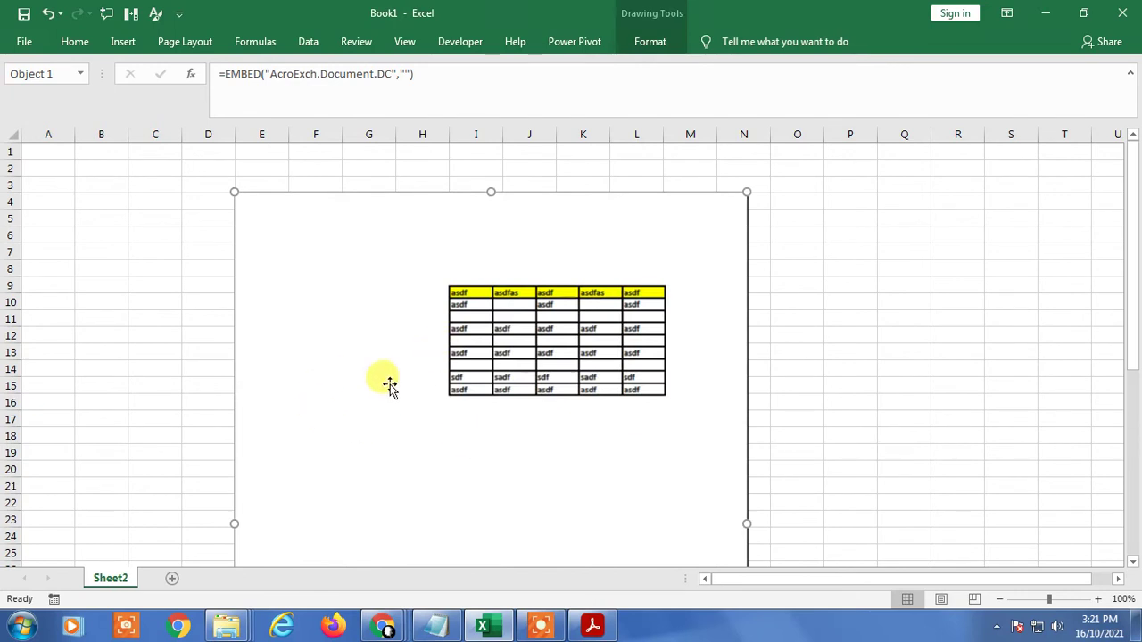
- Shrink the embedded PDF object and move it so it covers roughly columns D to J and rows 2 to 24
drag(384, 383, 206, 342)
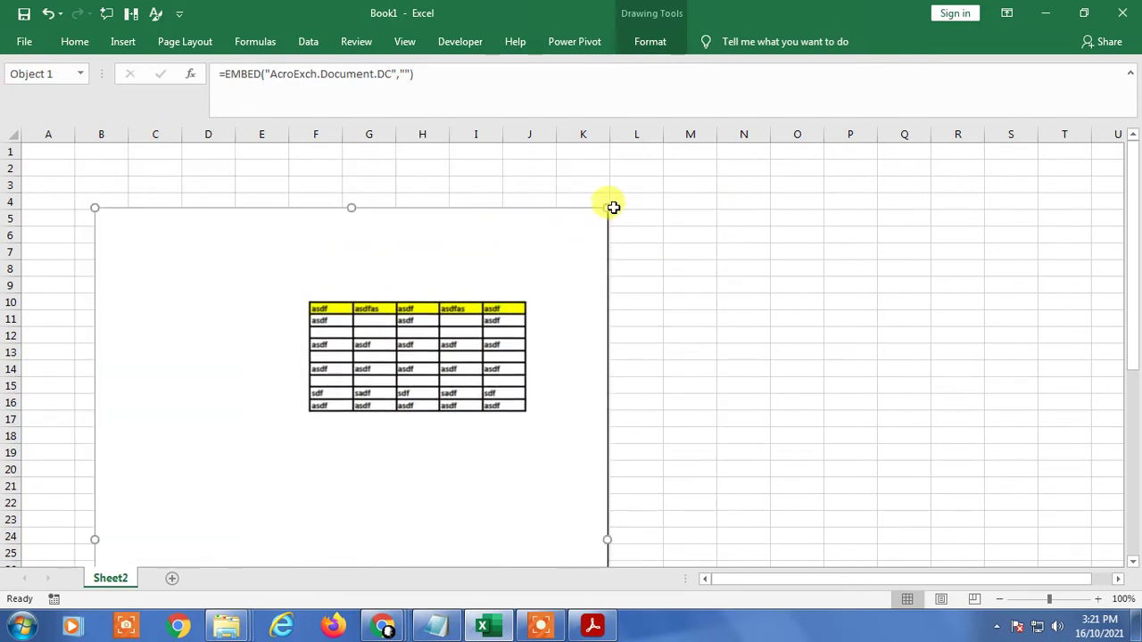
drag(612, 206, 418, 411)
drag(286, 478, 589, 238)
drag(752, 172, 624, 337)
drag(544, 505, 379, 339)
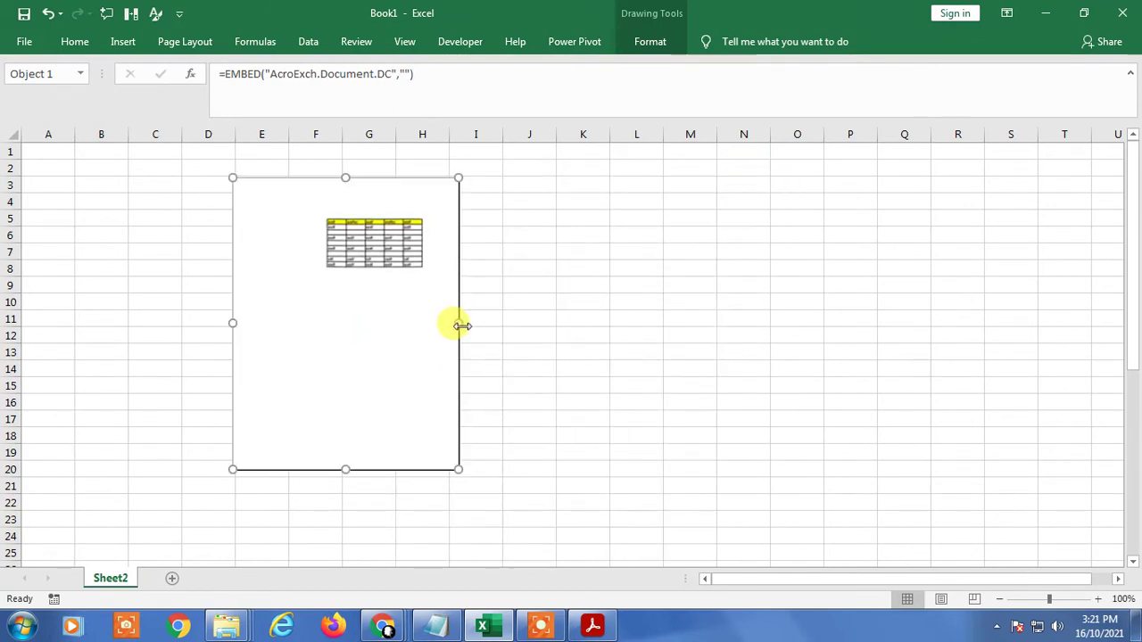
drag(462, 321, 559, 323)
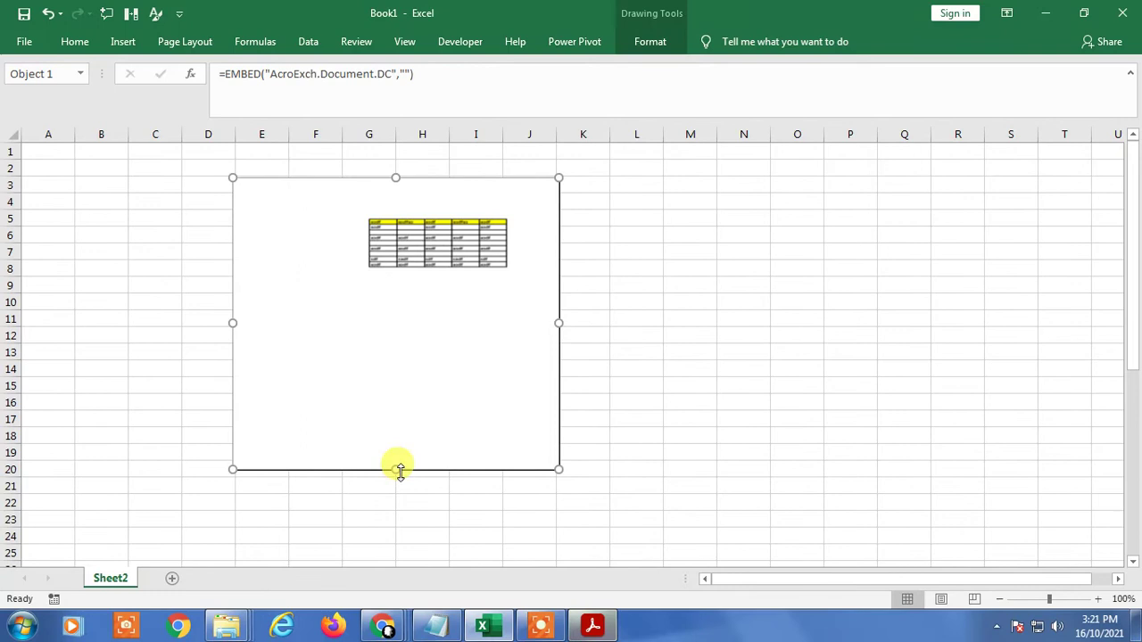
drag(401, 470, 411, 340)
drag(512, 344, 675, 573)
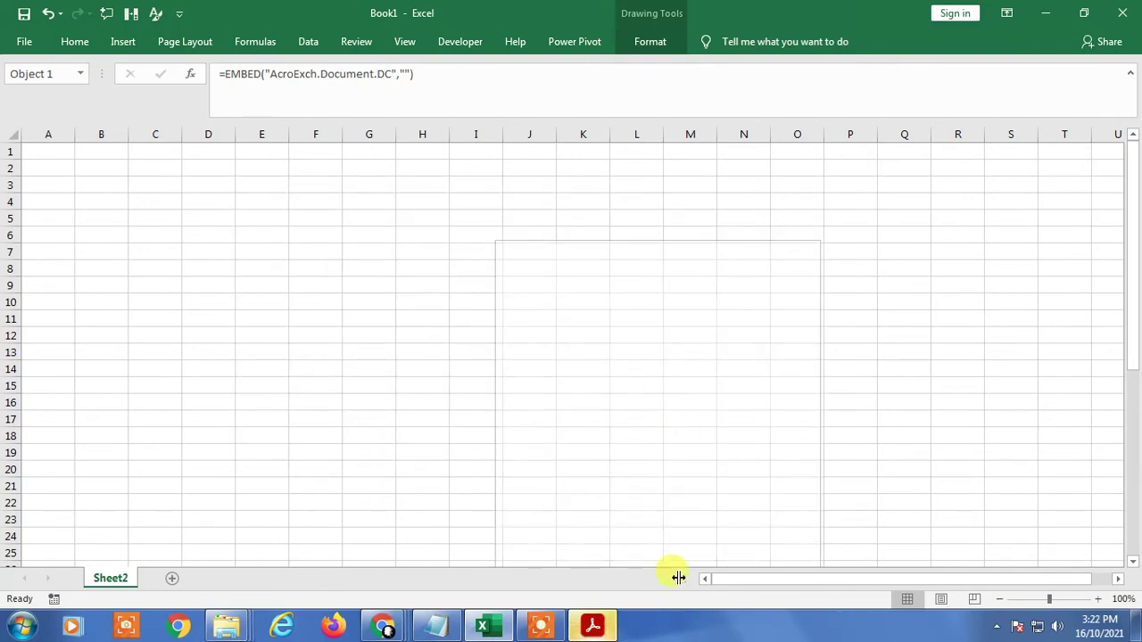
drag(695, 418, 386, 345)
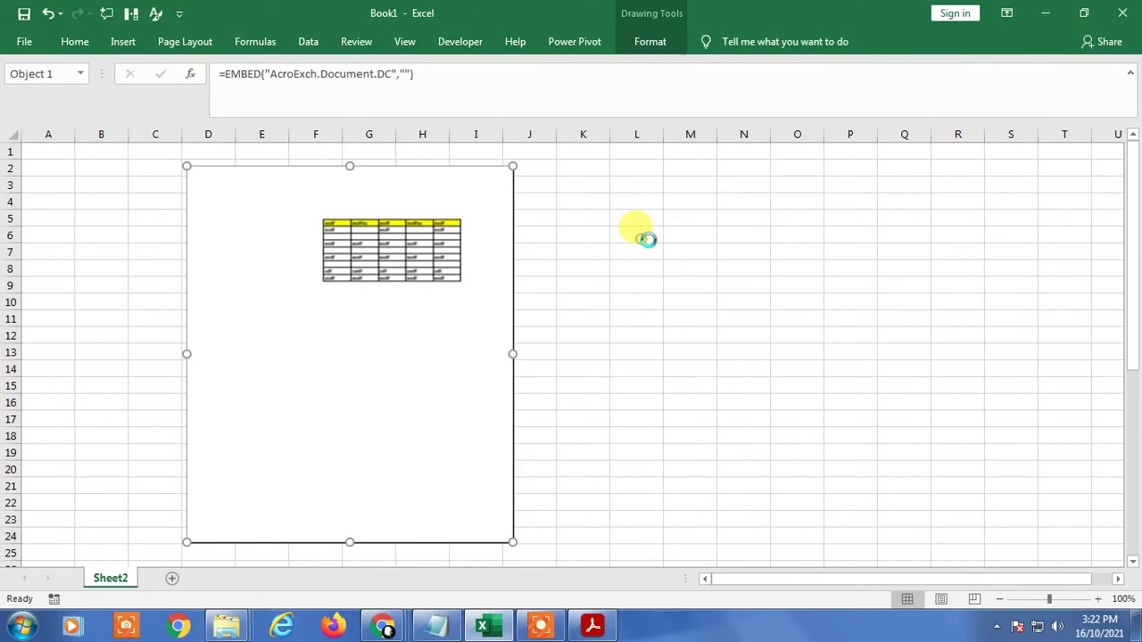
- Open the embedded PDF in Acrobat Reader to view it, and close it to return to the worksheet
click(657, 239)
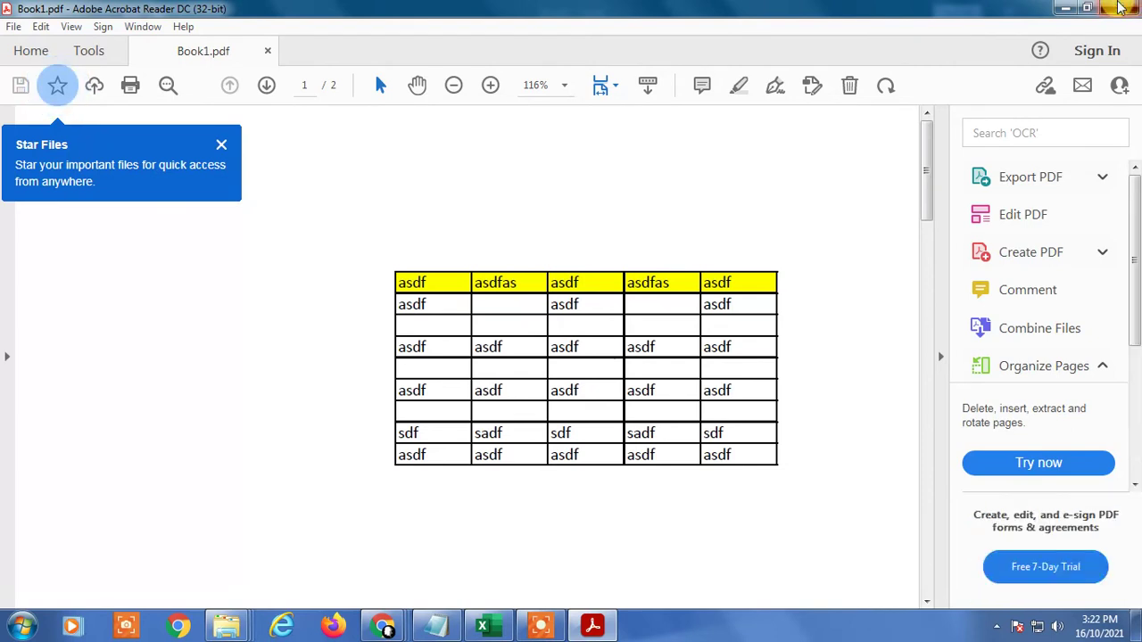
click(1120, 8)
click(600, 317)
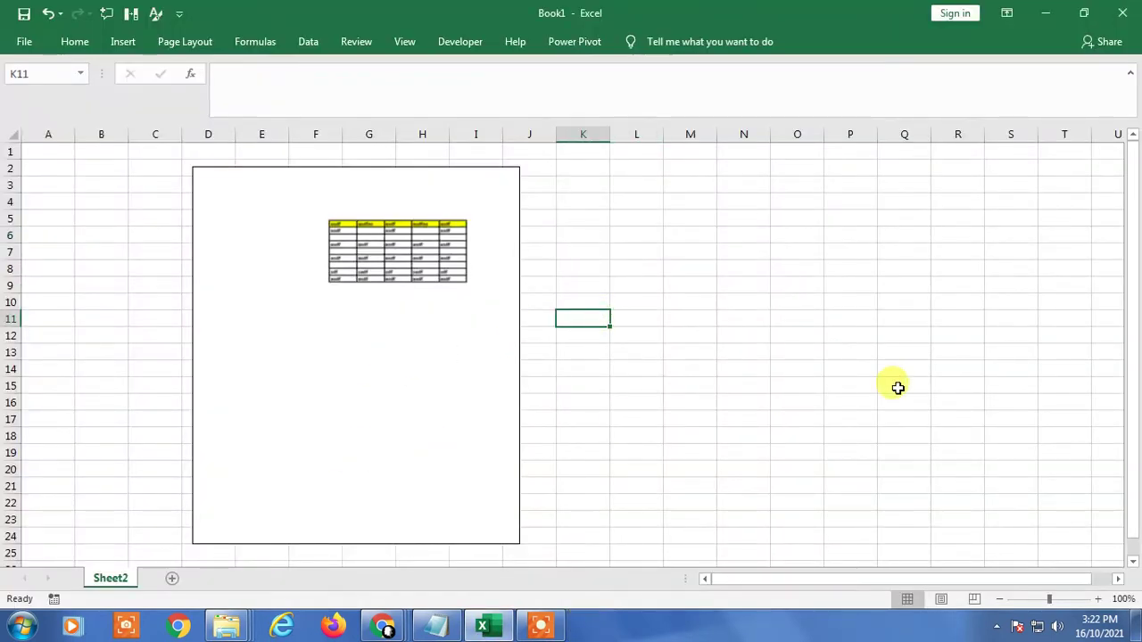
- Delete the embedded PDF object from the worksheet
click(399, 357)
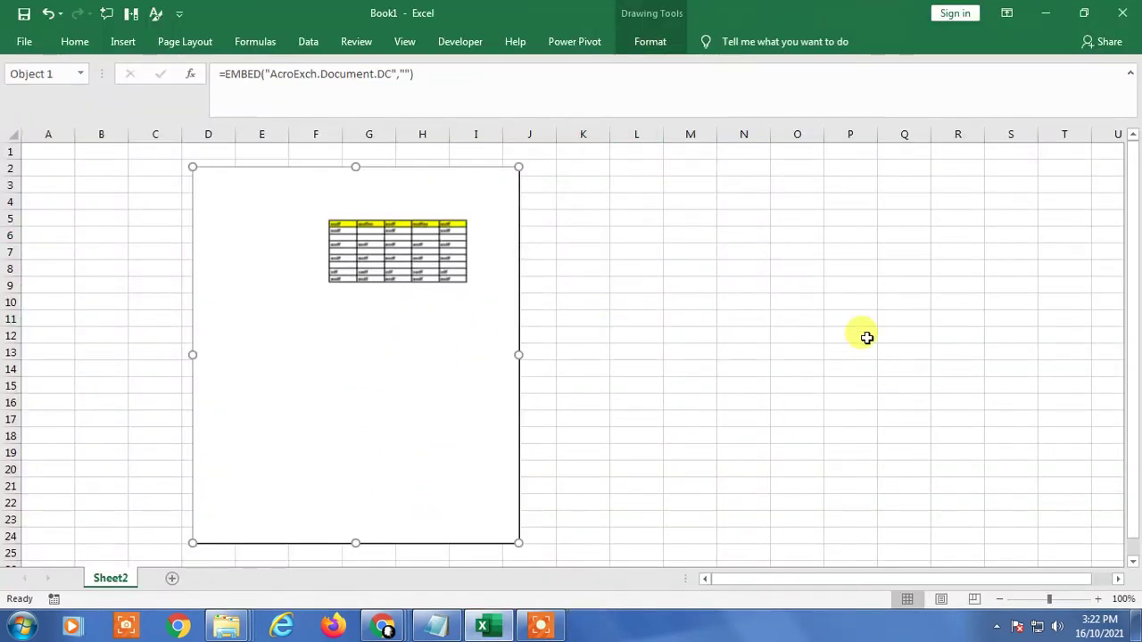
key(Delete)
- Search the installed programs for "word" and launch Word
click(22, 628)
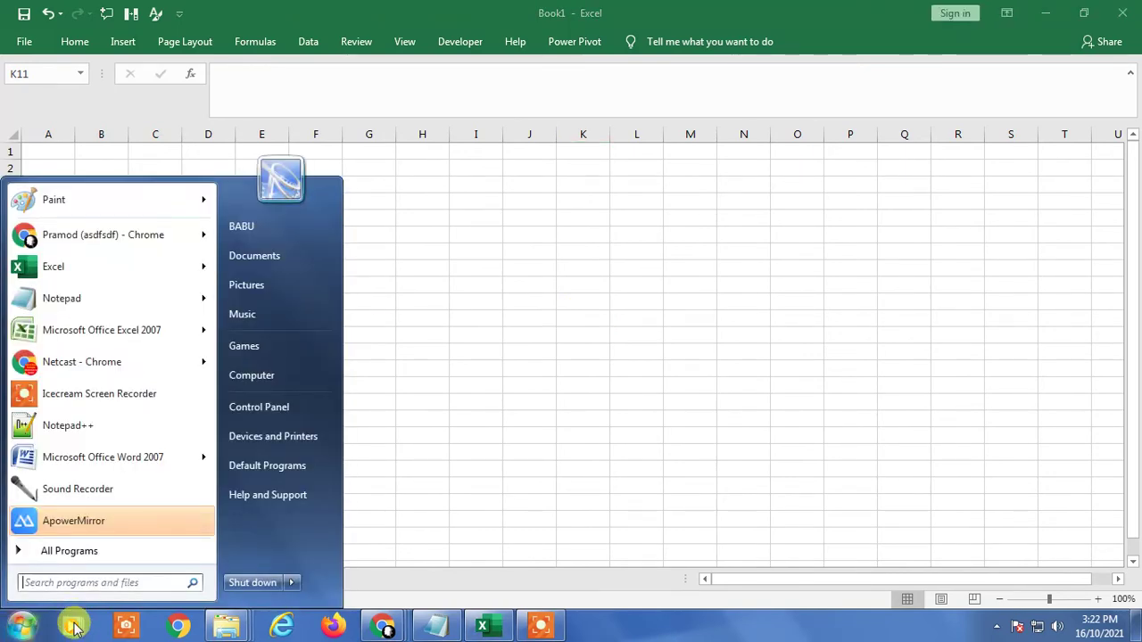
text(word)
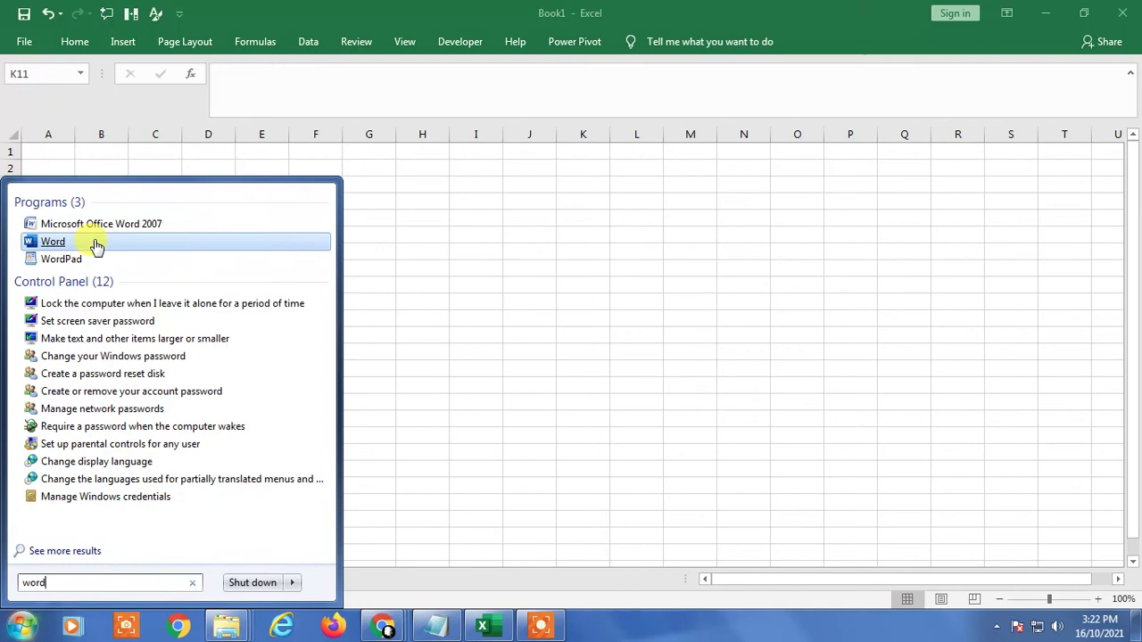
click(95, 242)
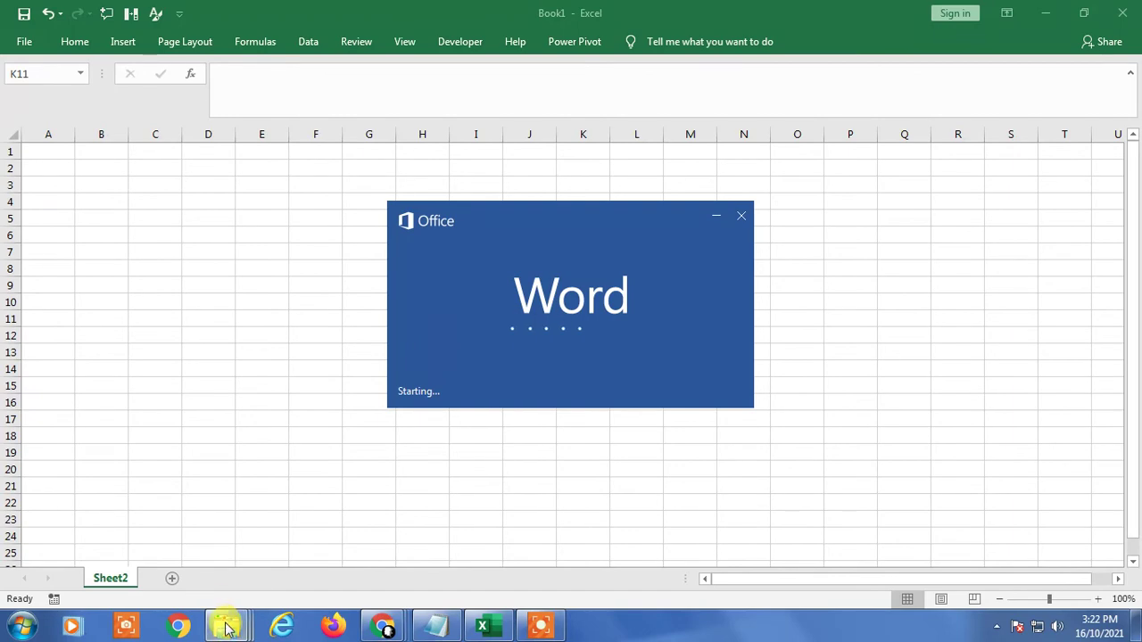
- Switch to the file explorer and go to the Downloads folder
mouse_move(224, 609)
mouse_move(116, 545)
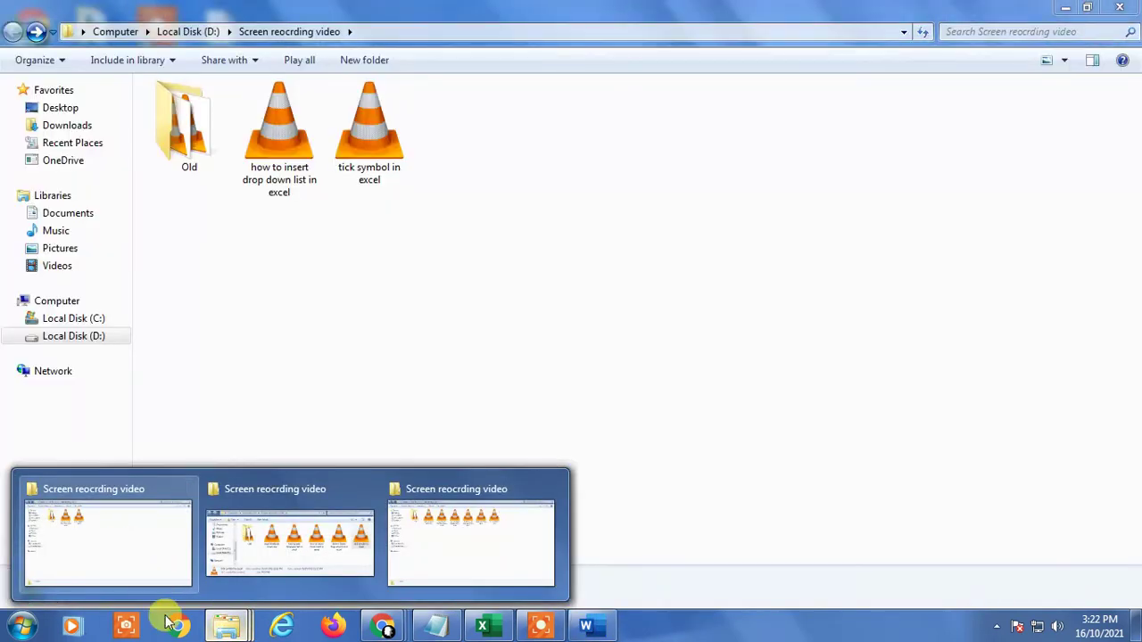
key(alt+Tab)
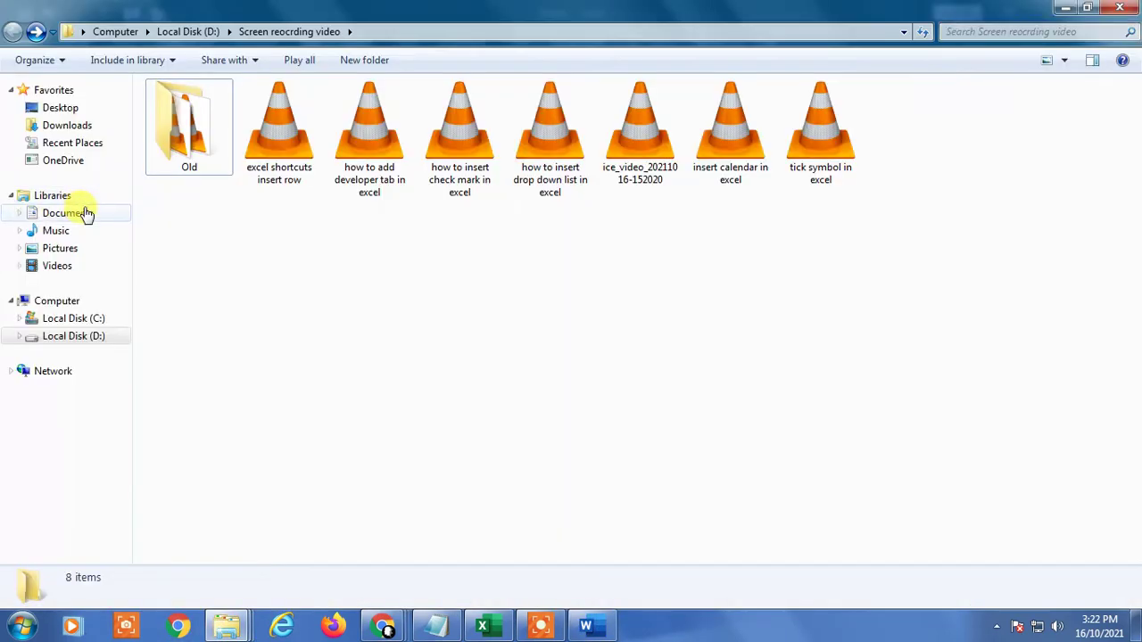
click(76, 127)
click(169, 88)
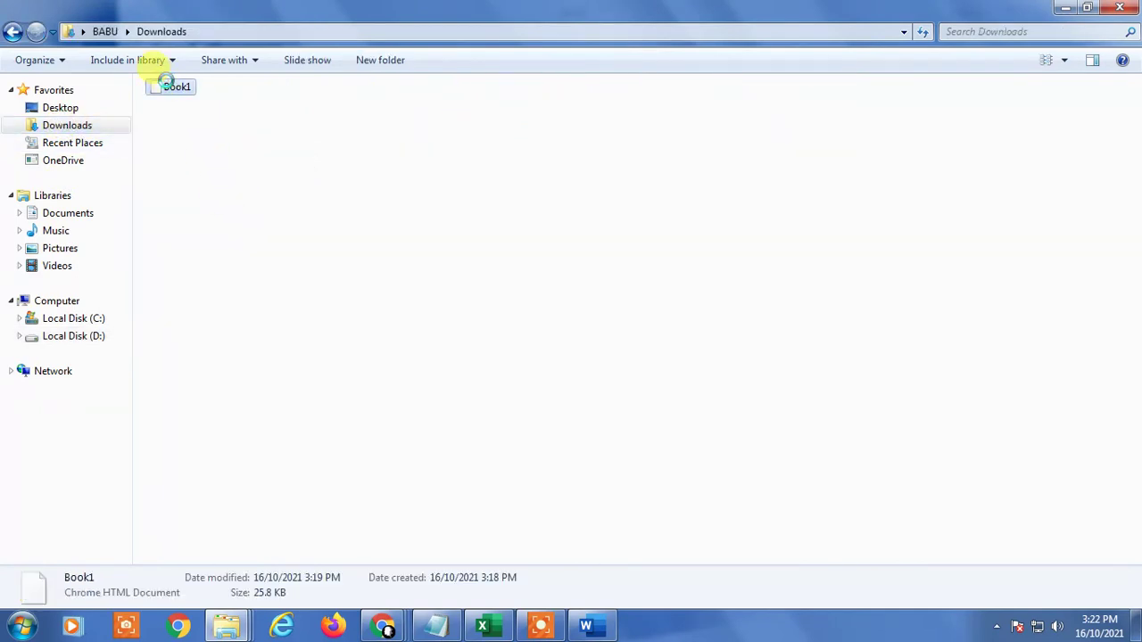
right_click(166, 81)
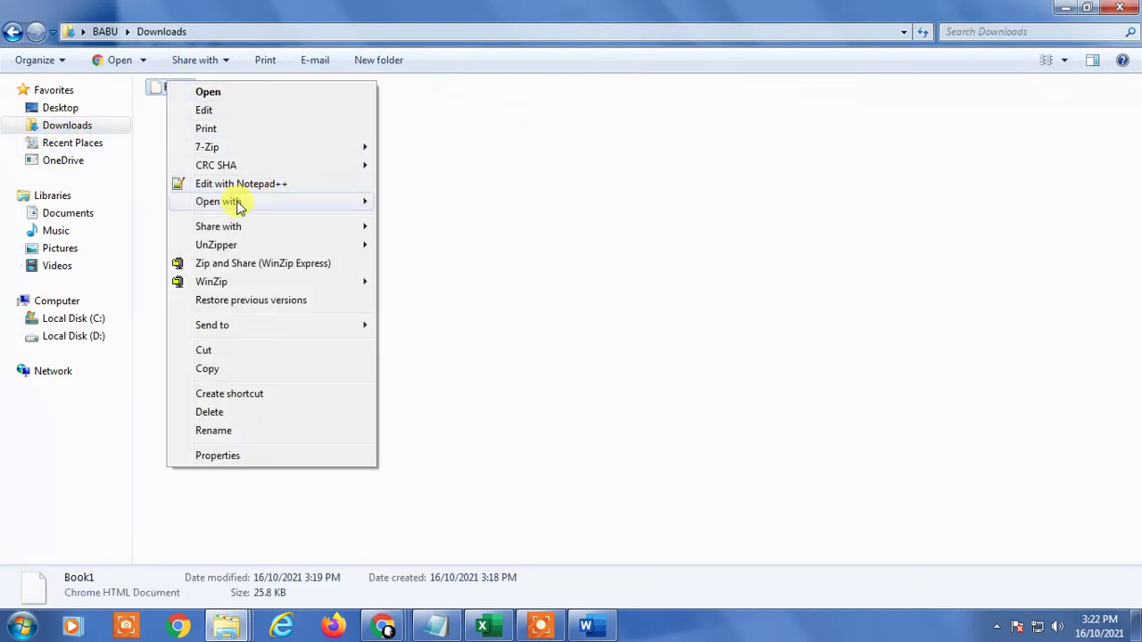
mouse_move(282, 207)
click(464, 263)
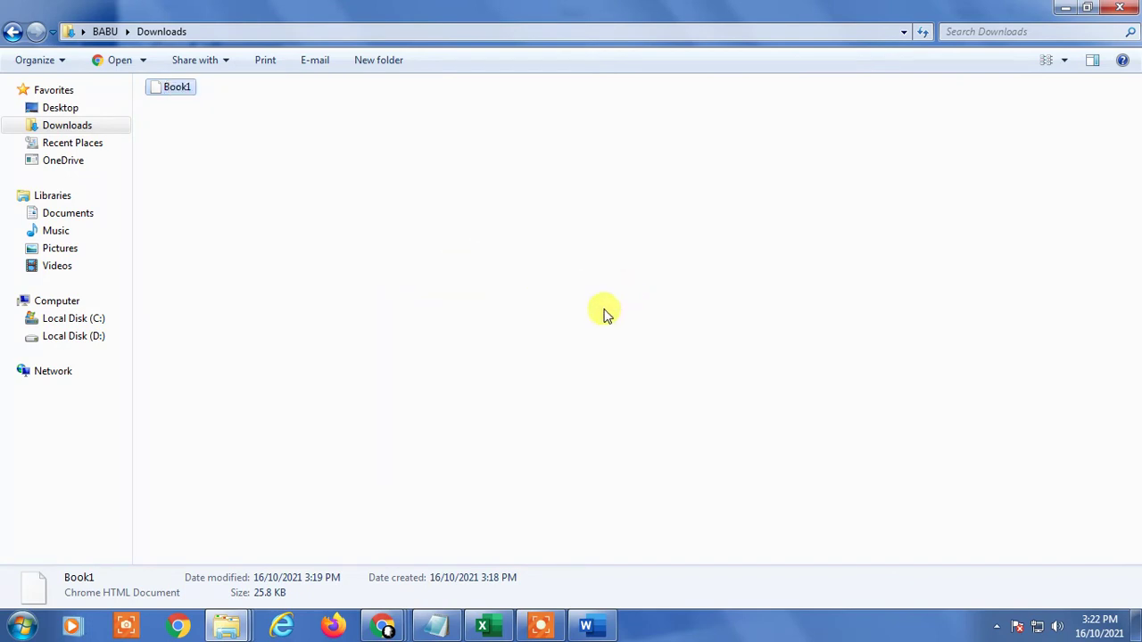
click(404, 284)
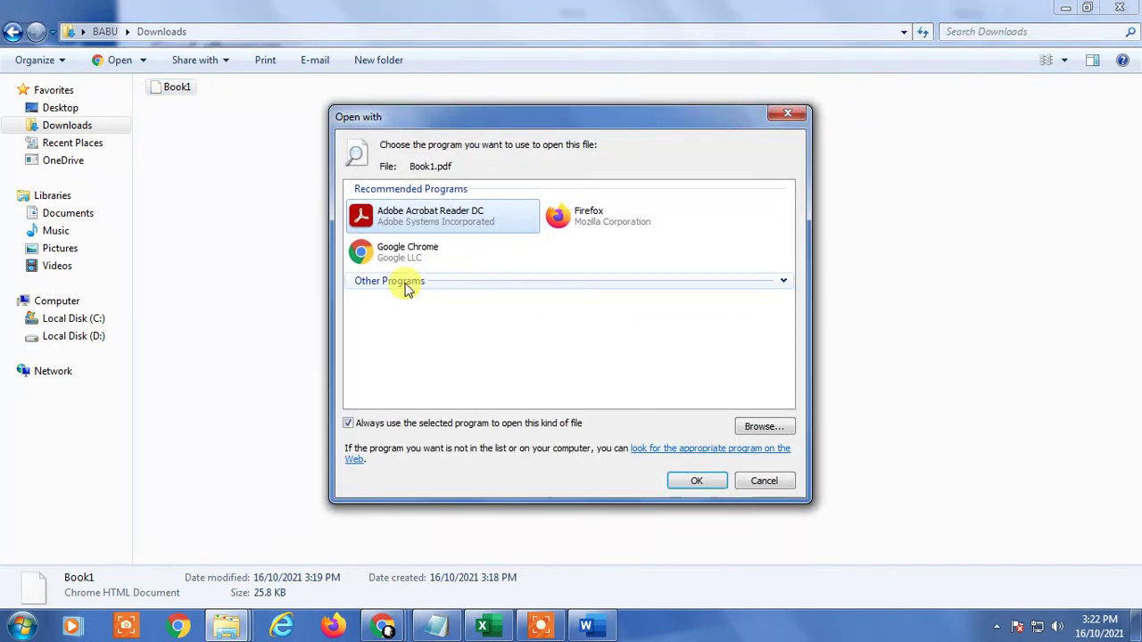
click(789, 114)
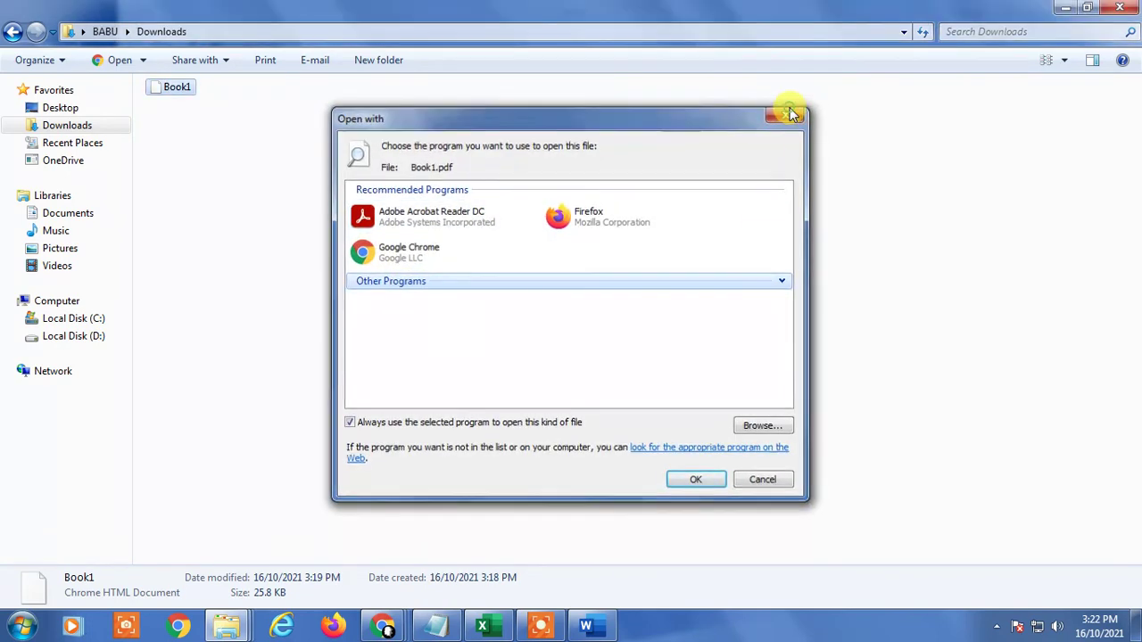
- Switch to Word, start a blank document, and open the Book1 PDF from Downloads, accepting its conversion to an editable document
click(586, 627)
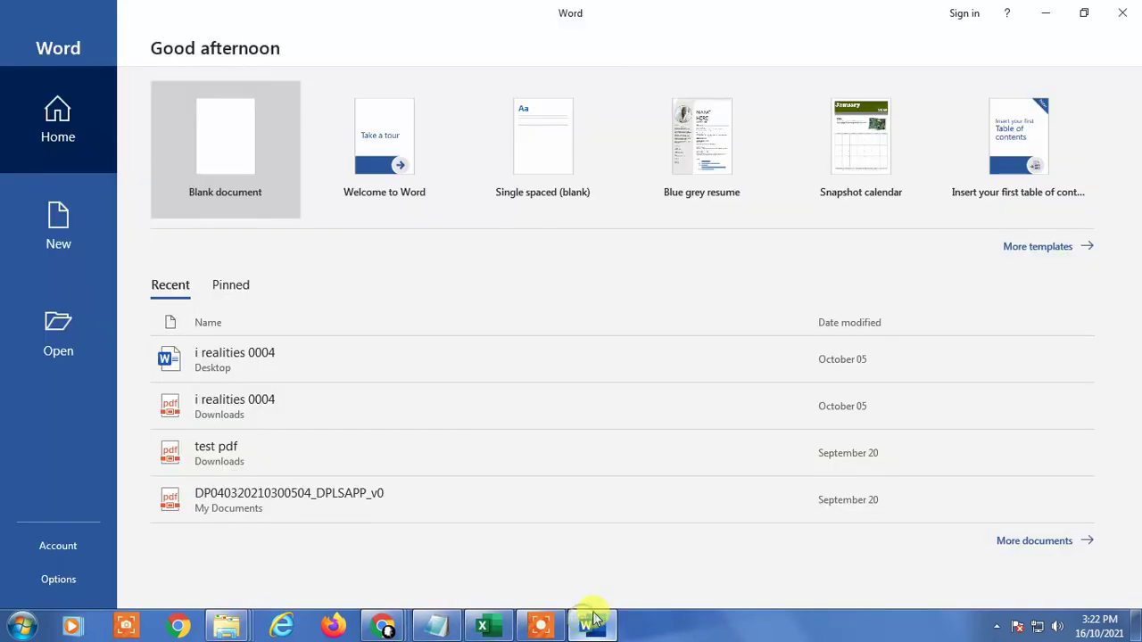
click(204, 107)
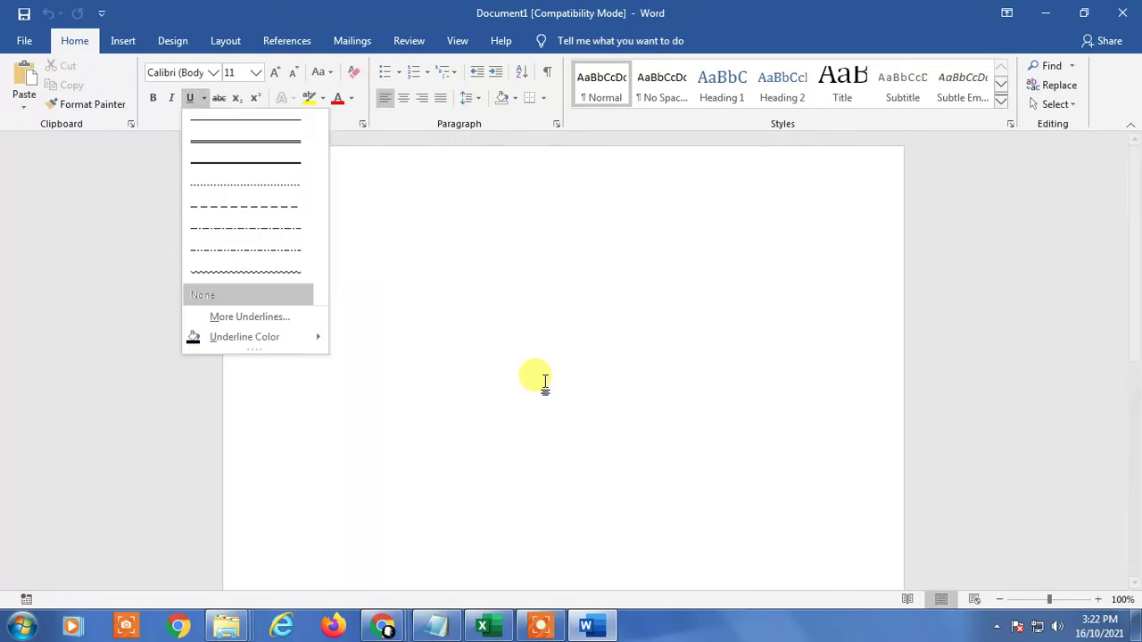
click(24, 43)
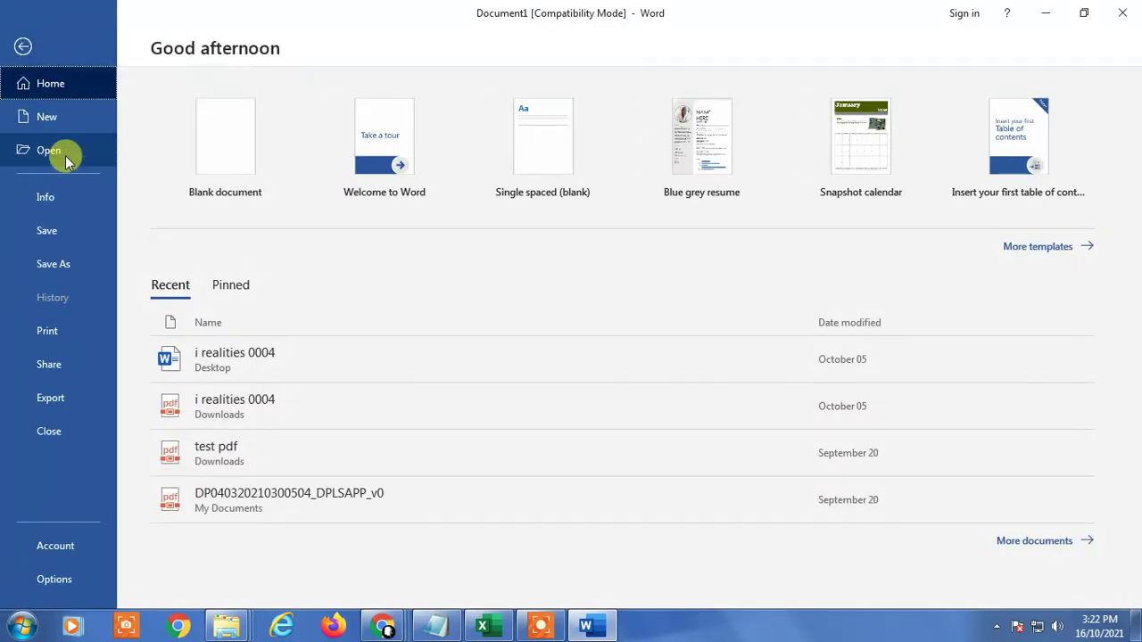
click(41, 153)
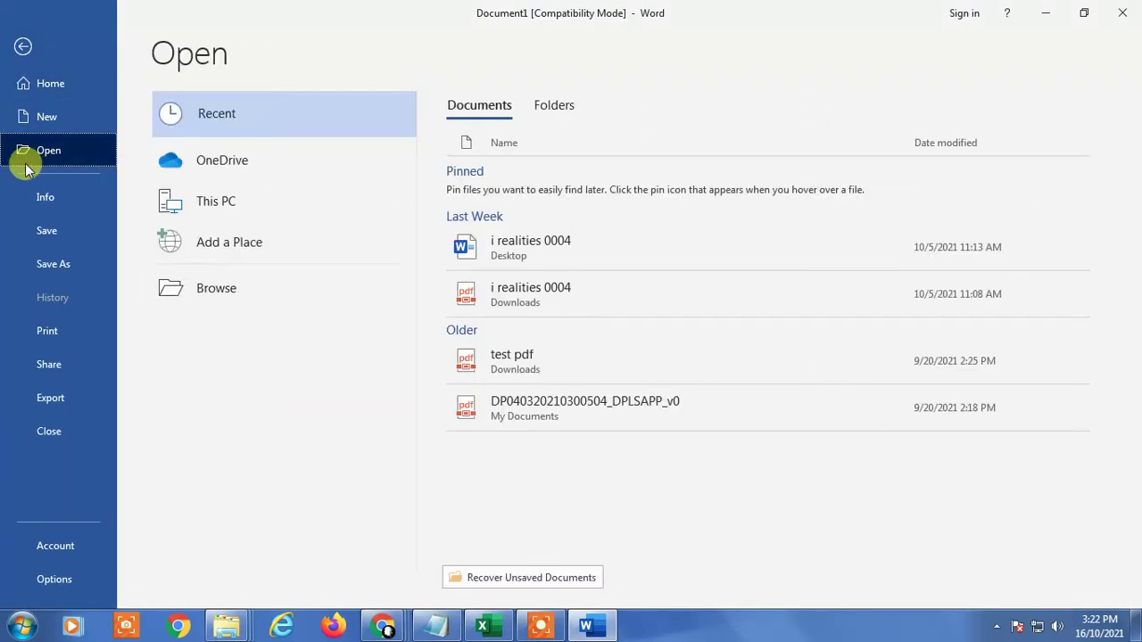
click(214, 290)
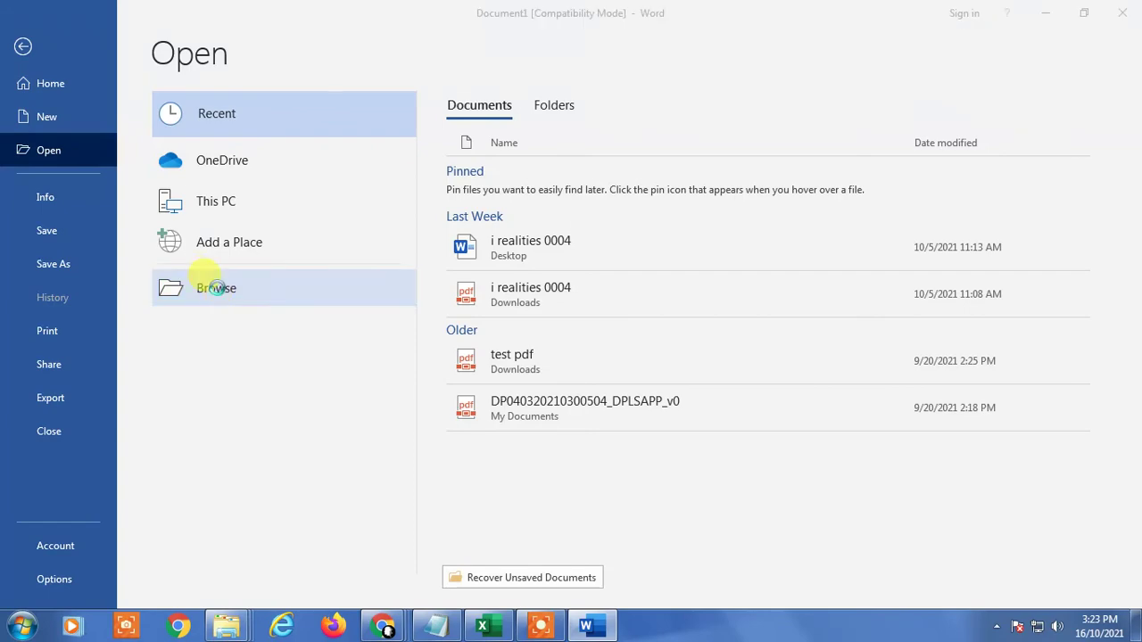
click(82, 169)
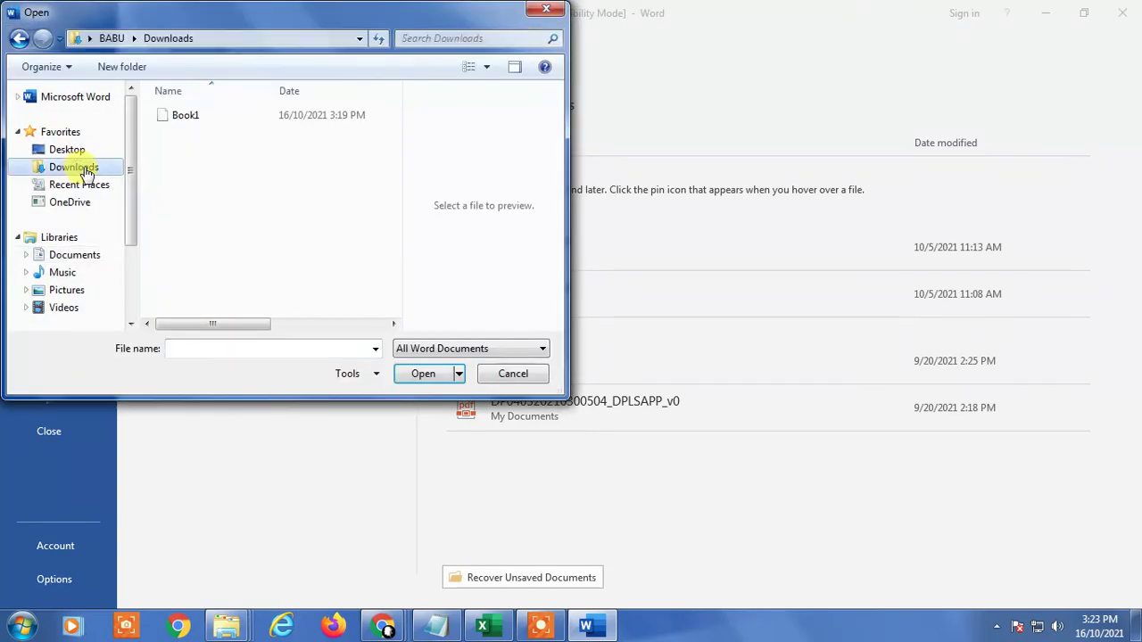
double_click(199, 117)
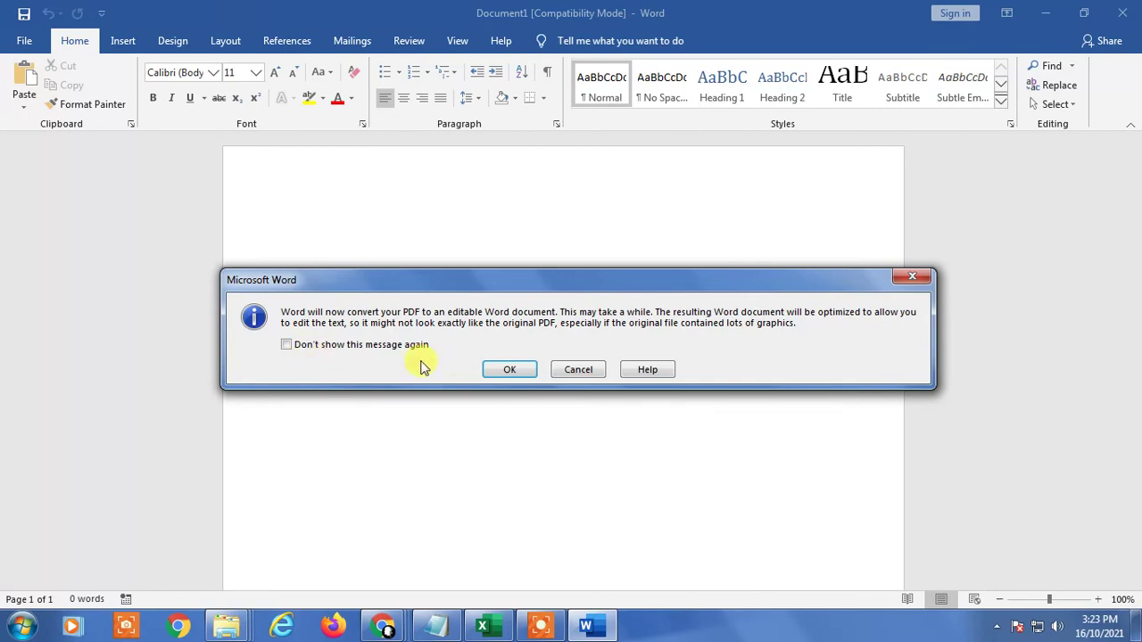
click(498, 369)
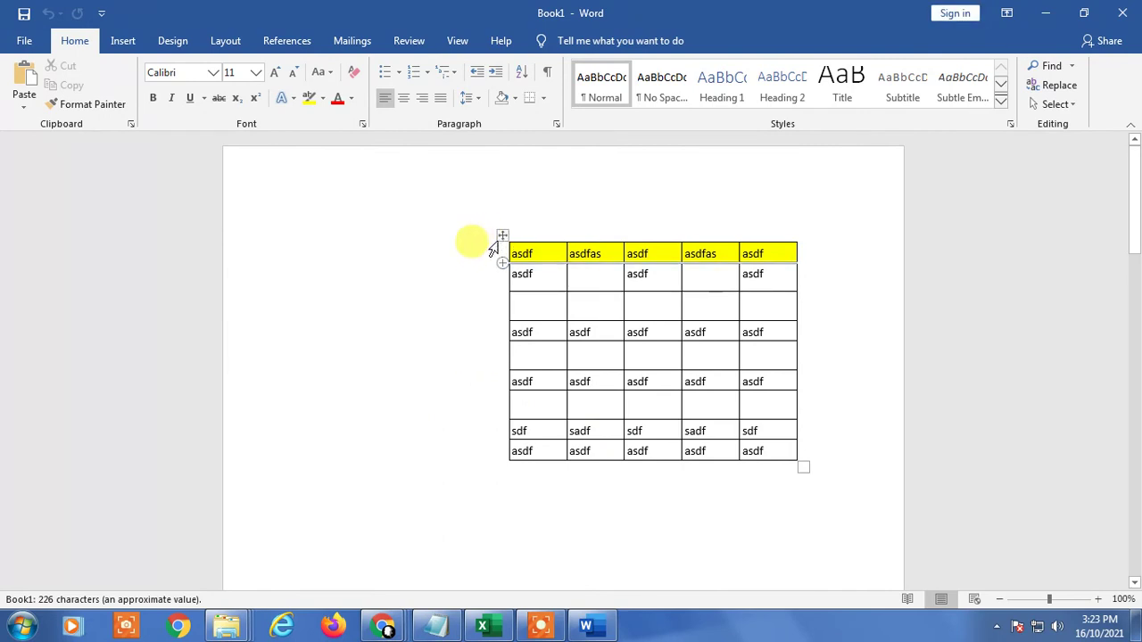
- Select the whole table in the converted Book1 document and copy it
click(455, 390)
click(765, 187)
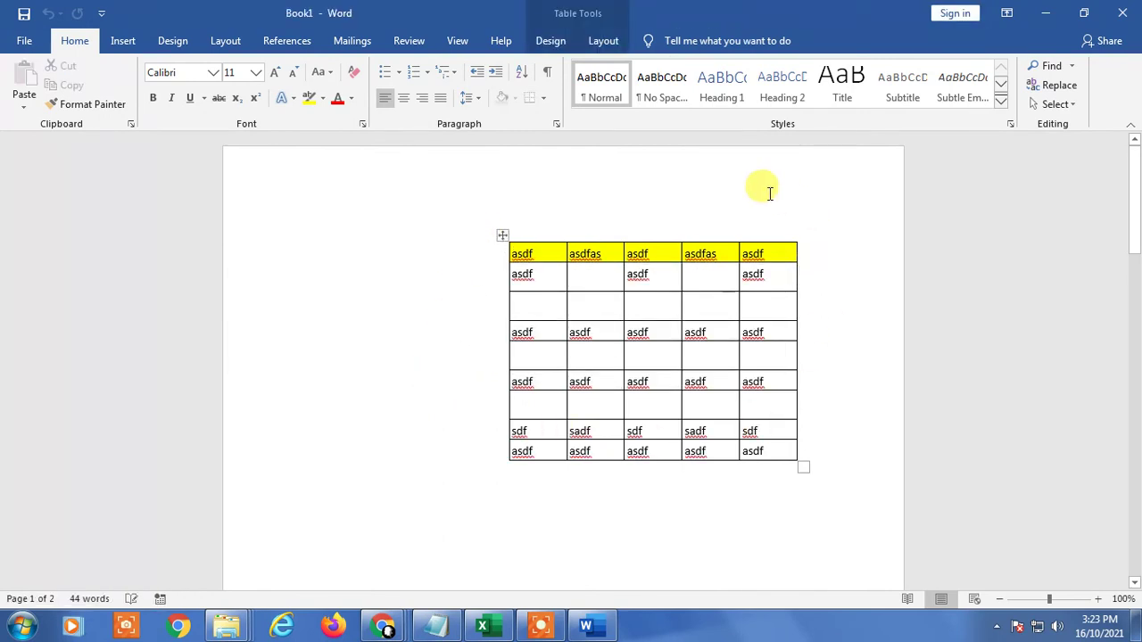
click(522, 252)
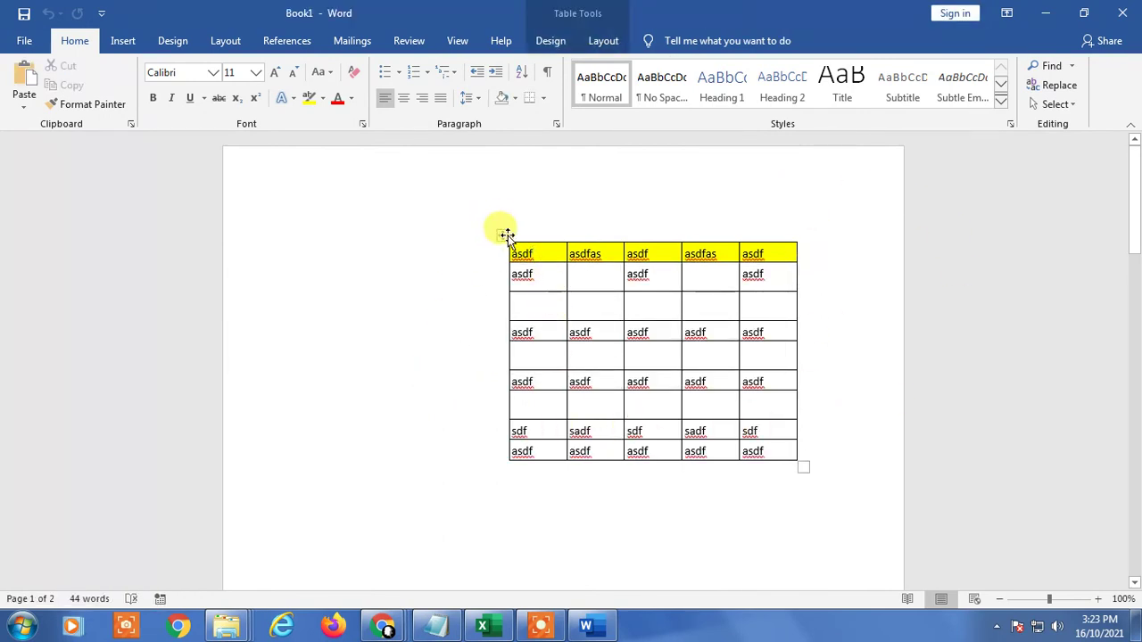
click(503, 234)
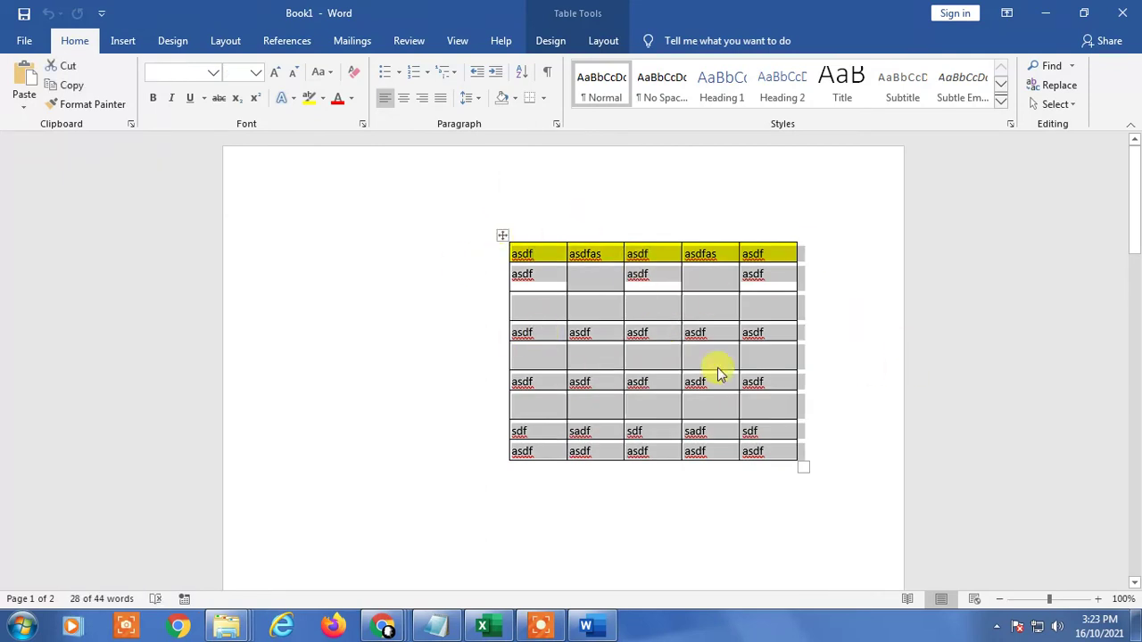
click(596, 279)
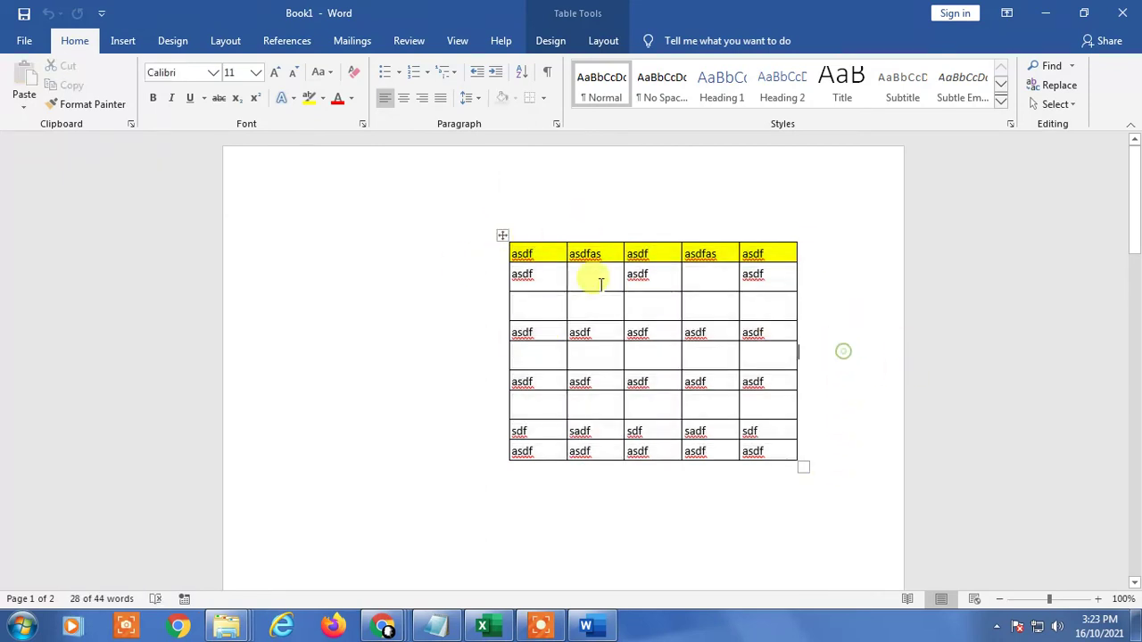
click(503, 237)
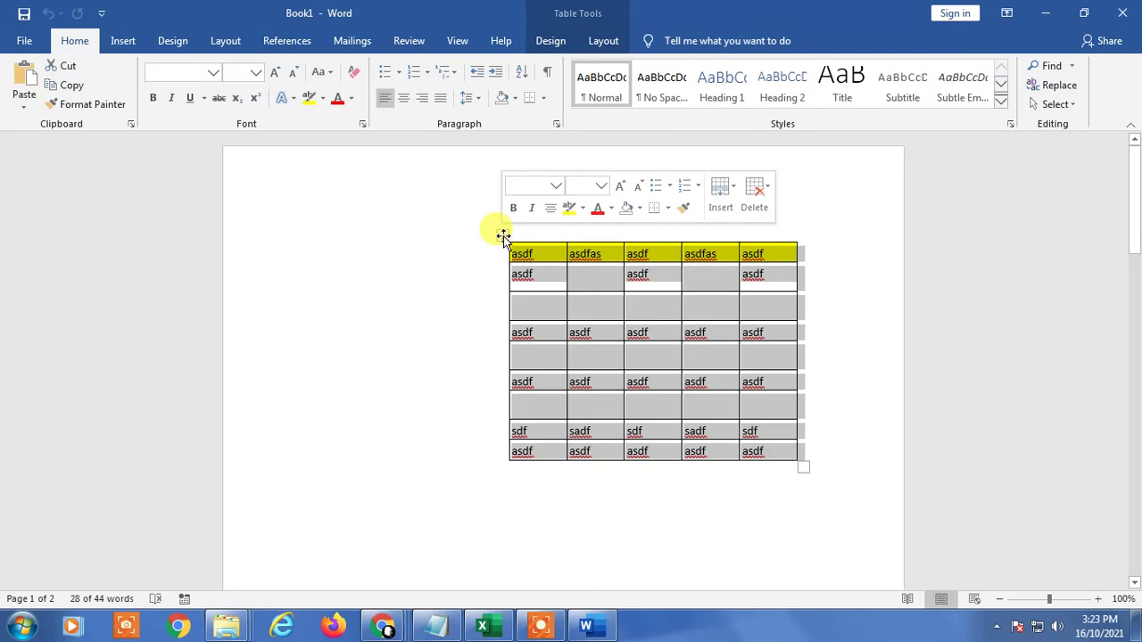
right_click(503, 236)
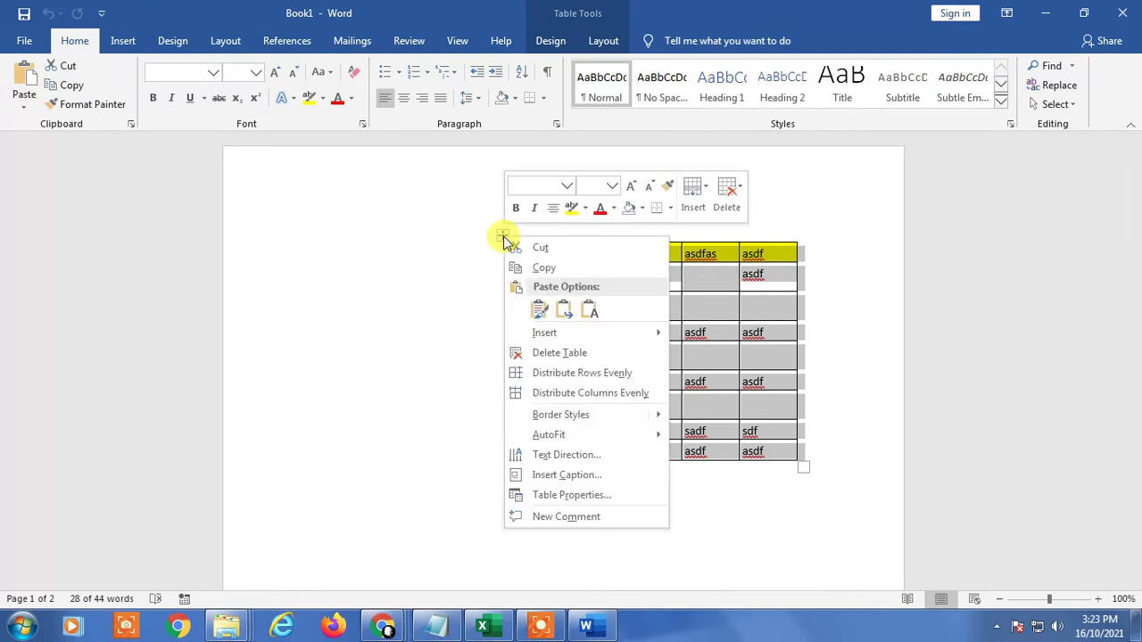
click(554, 267)
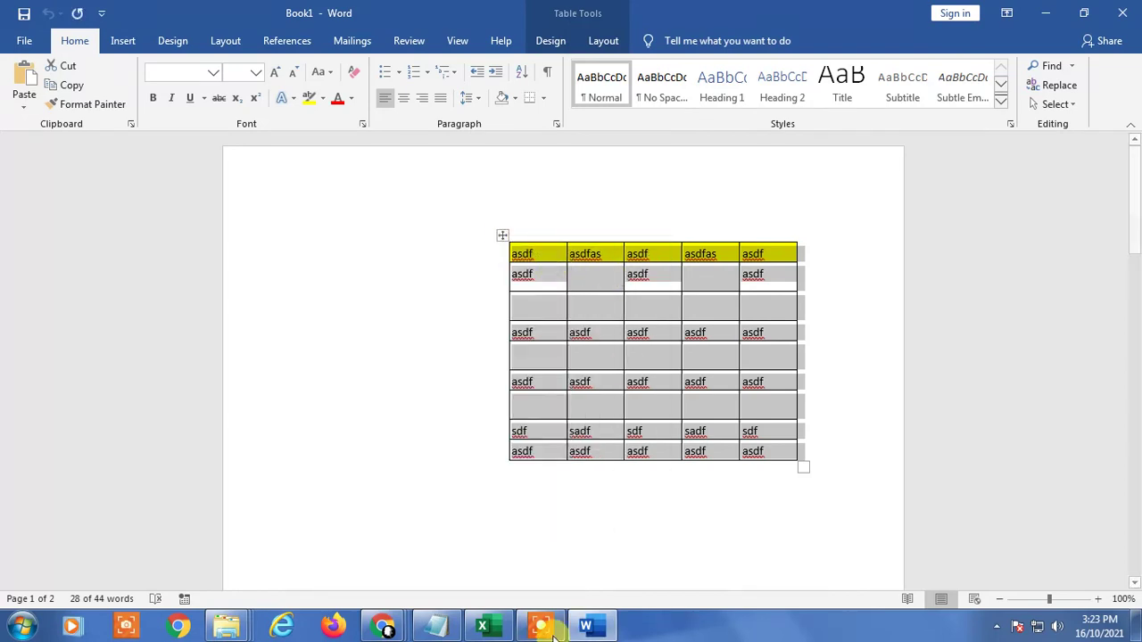
- Switch to the Excel workbook and paste the copied table into Sheet2 starting at cell G6
click(516, 629)
click(491, 626)
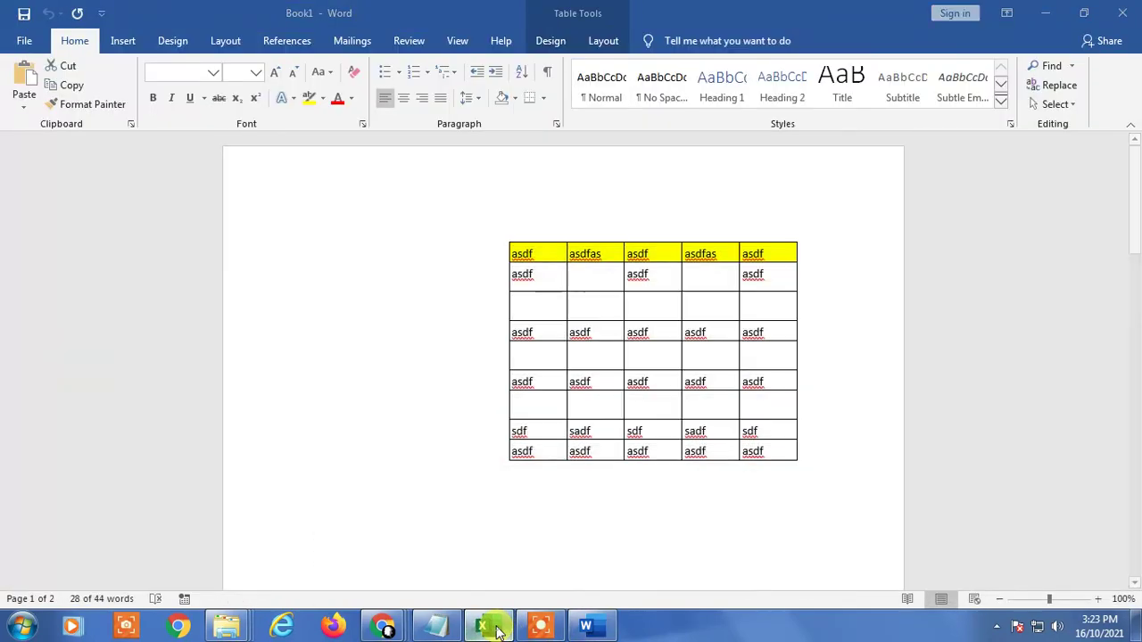
click(491, 626)
click(348, 234)
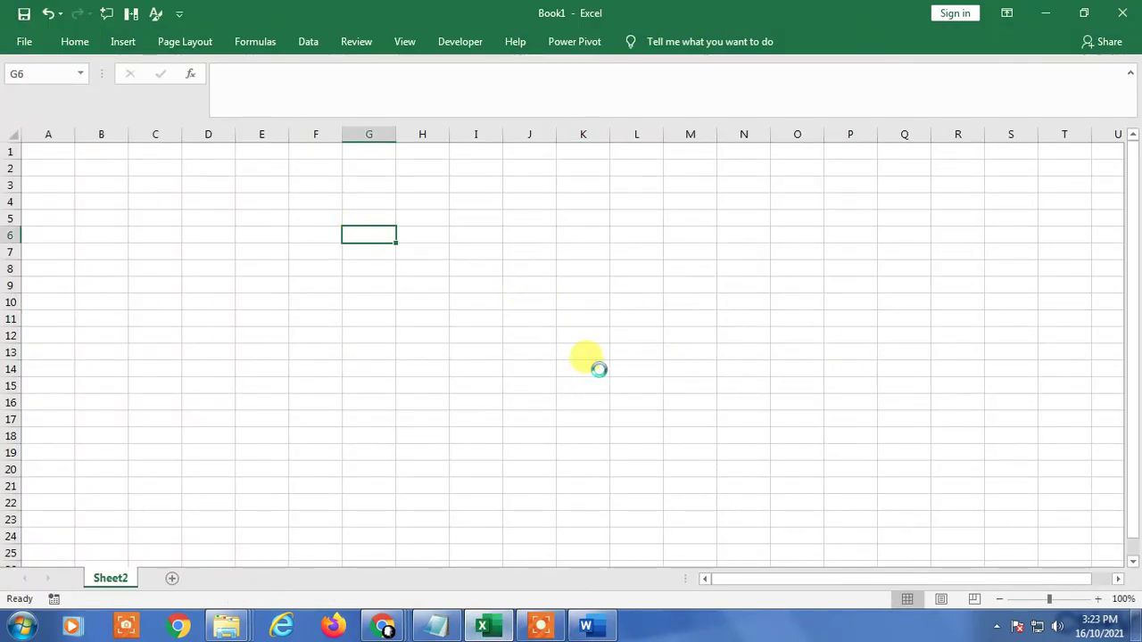
text(asdf	asdfas	asdf	asdfas	asdf asdf		asdf		asdf 				 asdf	asdf	asdf	asdf	asdf 				 asdf	asdf	asdf	asdf	asdf 				 sdf	asdf	sdf	sadf	sdf asdf	asdf	asdf	asdf	asdf)
click(486, 409)
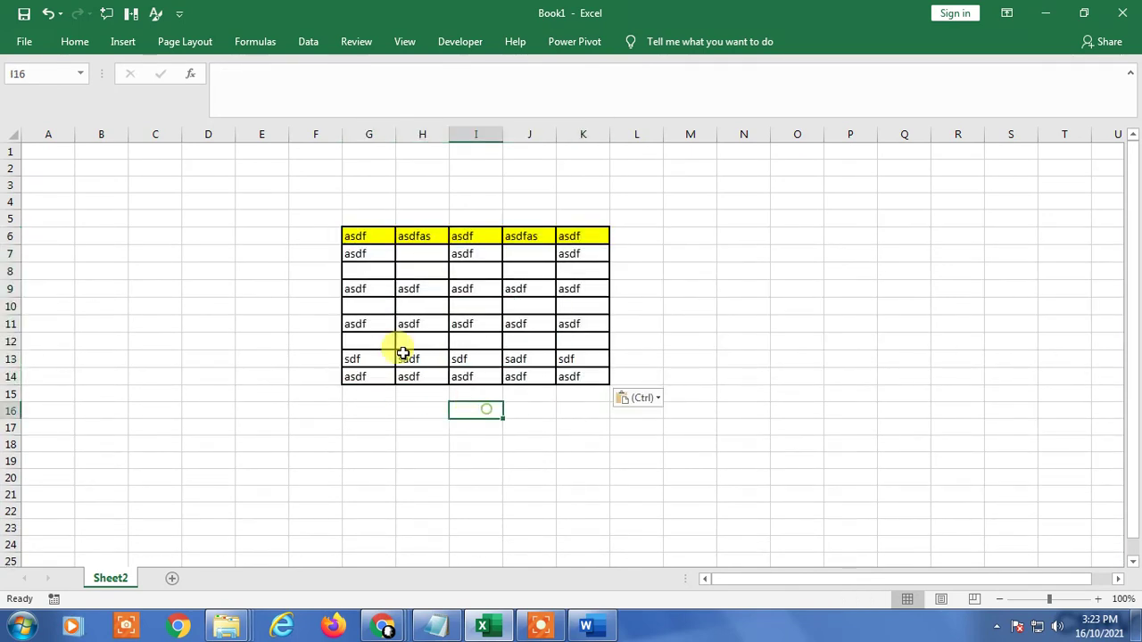
- Overwrite cells in row 9 of the pasted table: asdf in G9, etyt in H9 and 213213 in I9
click(393, 285)
text(asdf)
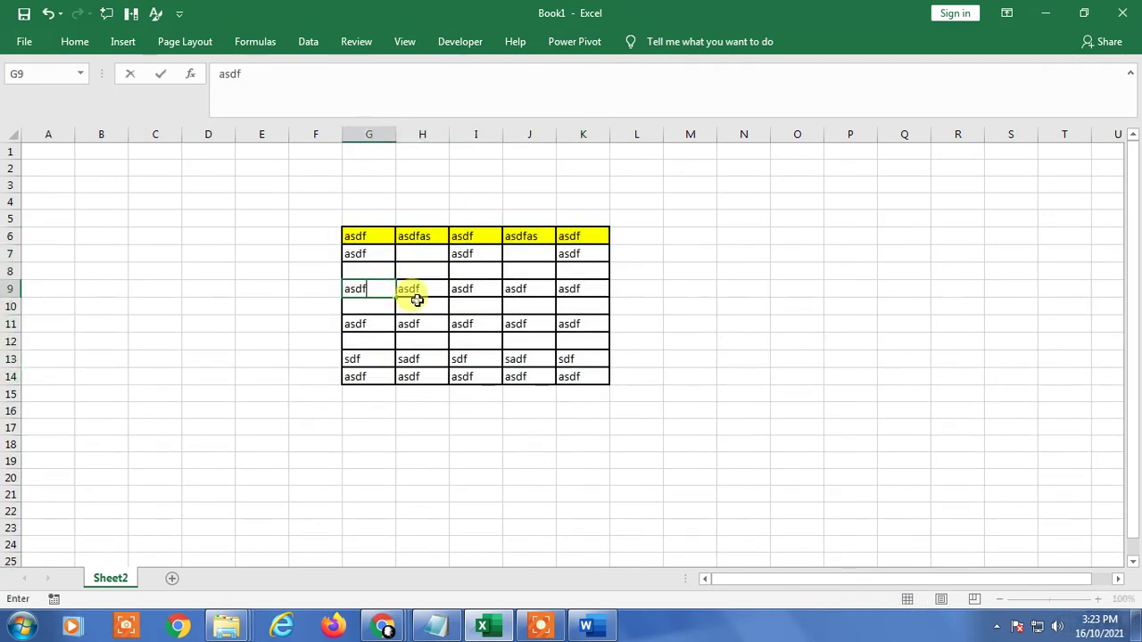
click(418, 288)
text(etyt)
click(490, 292)
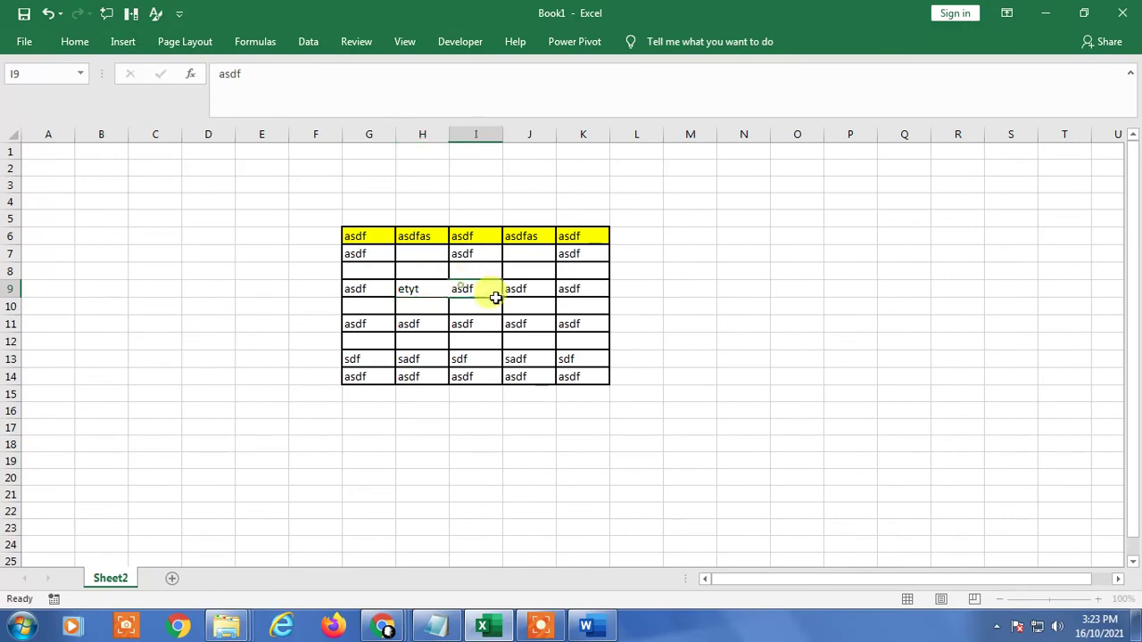
text(213213)
key(Return)
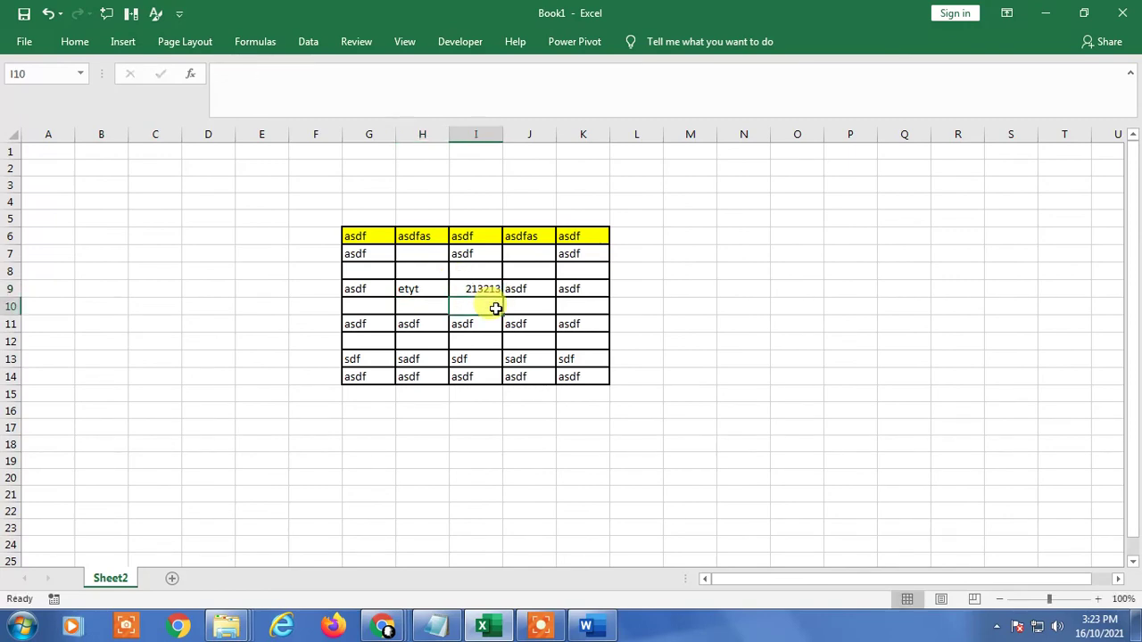
- Leave the worksheet and show the desktop
key(Down)
key(Down)
key(Down)
key(super+d)
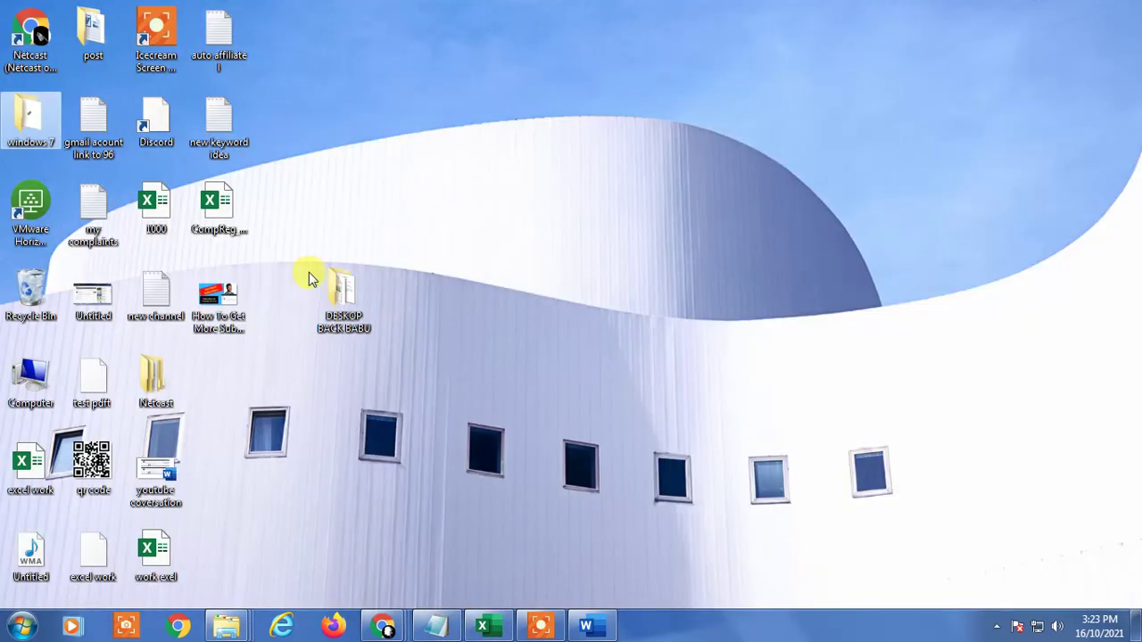